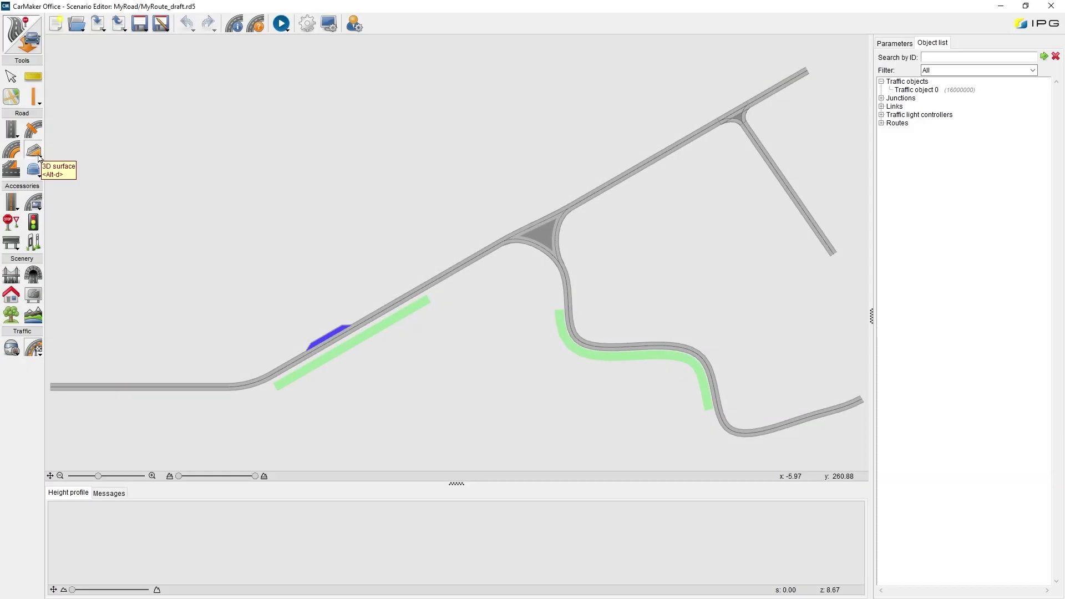
Step: Show the Road toolbox's height-profile tools (Elevation, Slope, Camber) and dismiss them without choosing one
{"action": "left_click", "coordinate": [40, 157]}
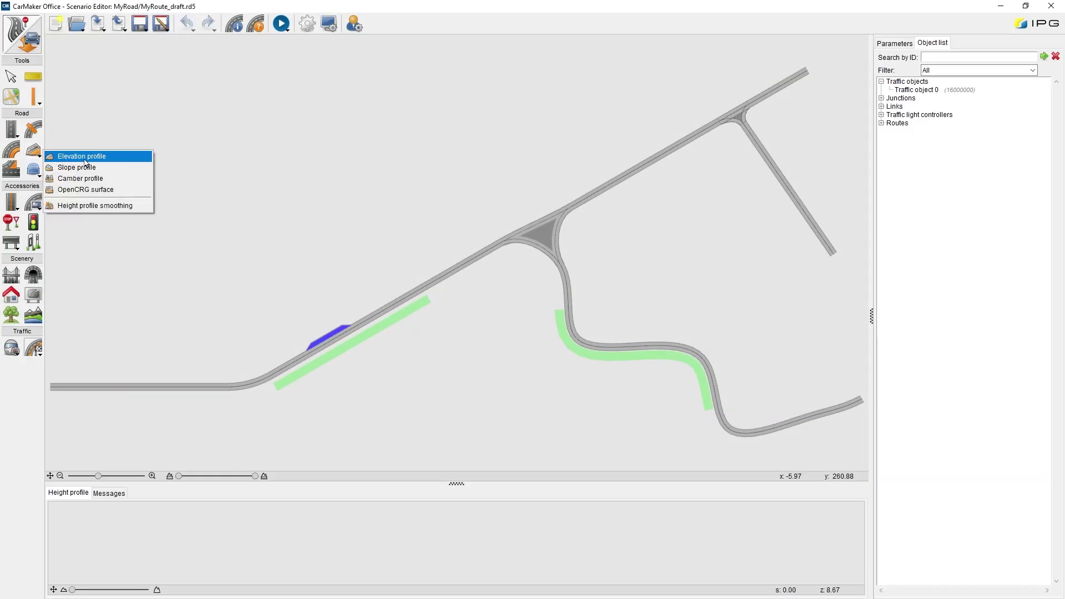
{"action": "left_click", "coordinate": [91, 233]}
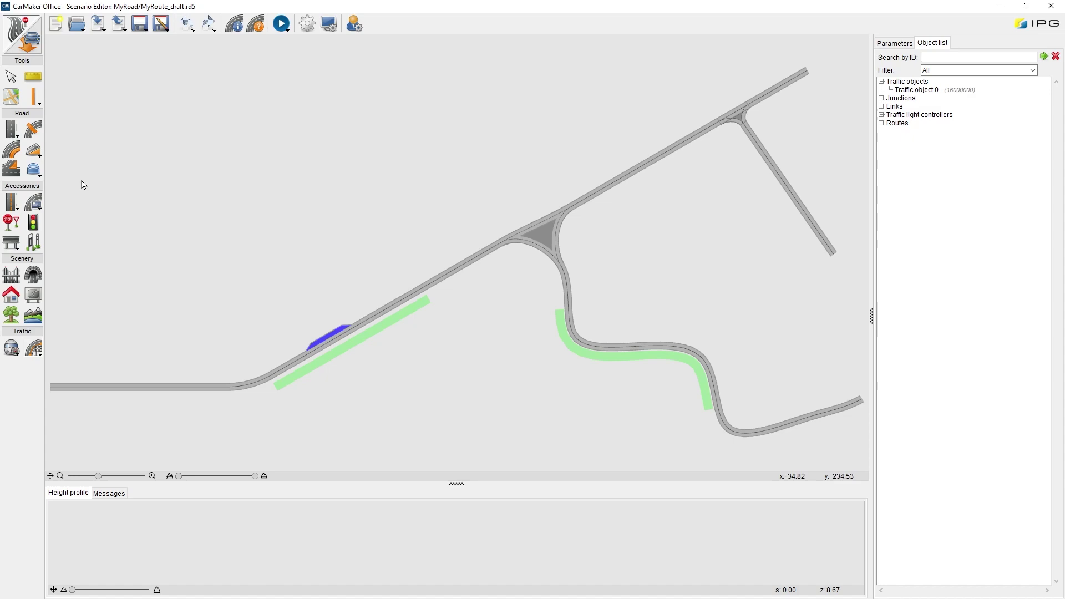
{"action": "left_click", "coordinate": [11, 347]}
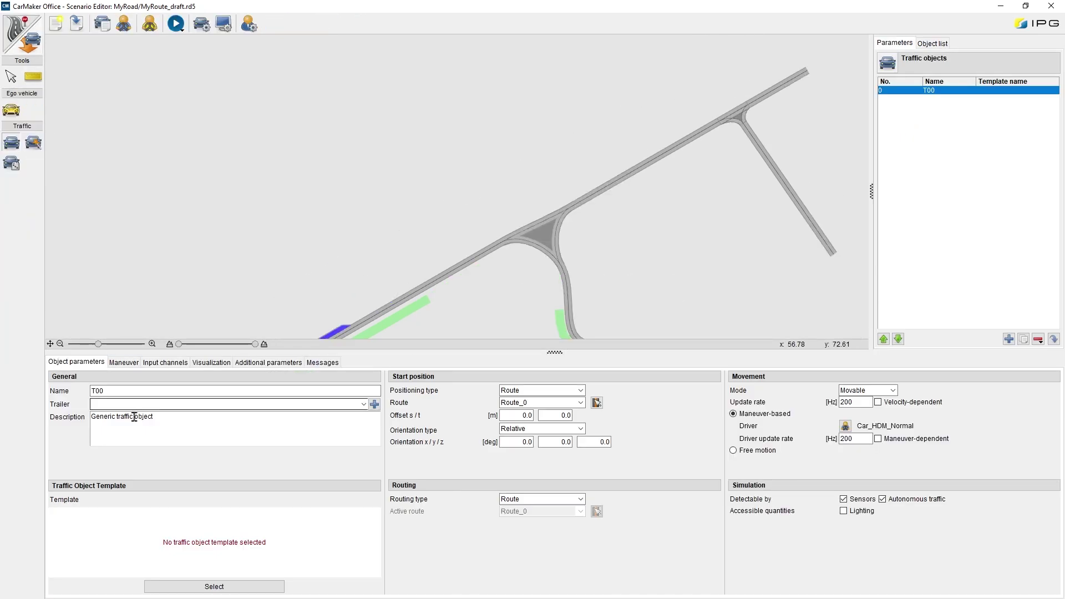
{"action": "left_click", "coordinate": [214, 586]}
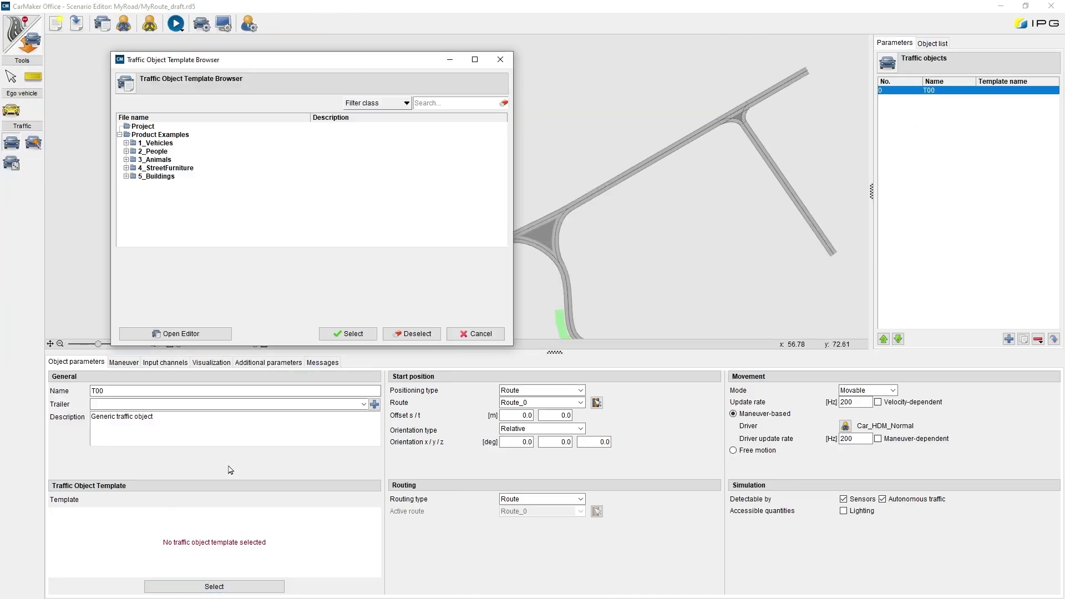
{"action": "left_click", "coordinate": [126, 143]}
{"action": "left_click", "coordinate": [126, 143]}
{"action": "left_click", "coordinate": [126, 151]}
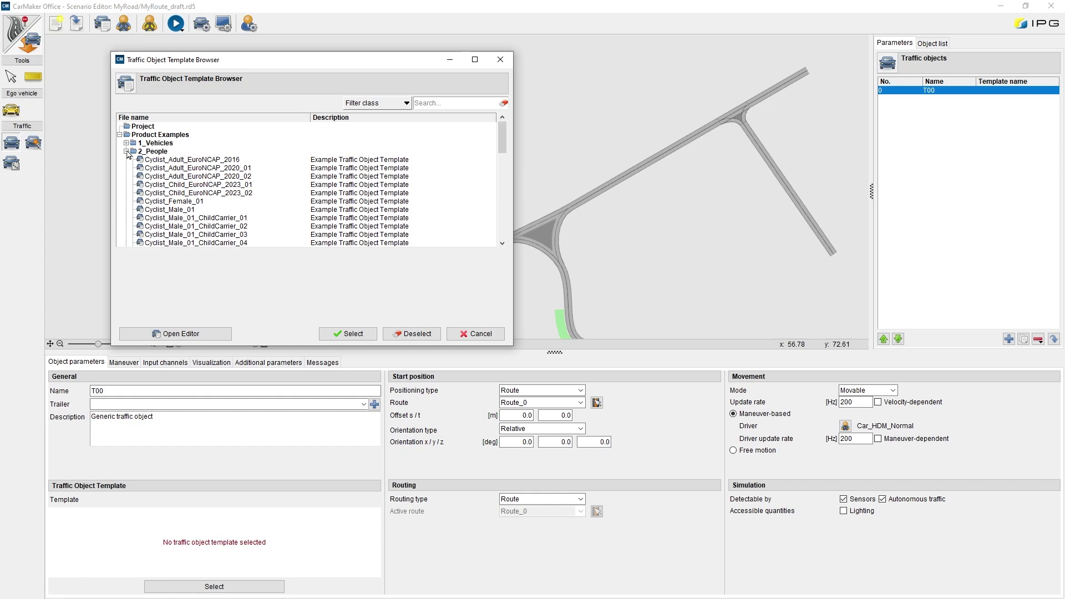
{"action": "left_click", "coordinate": [126, 151]}
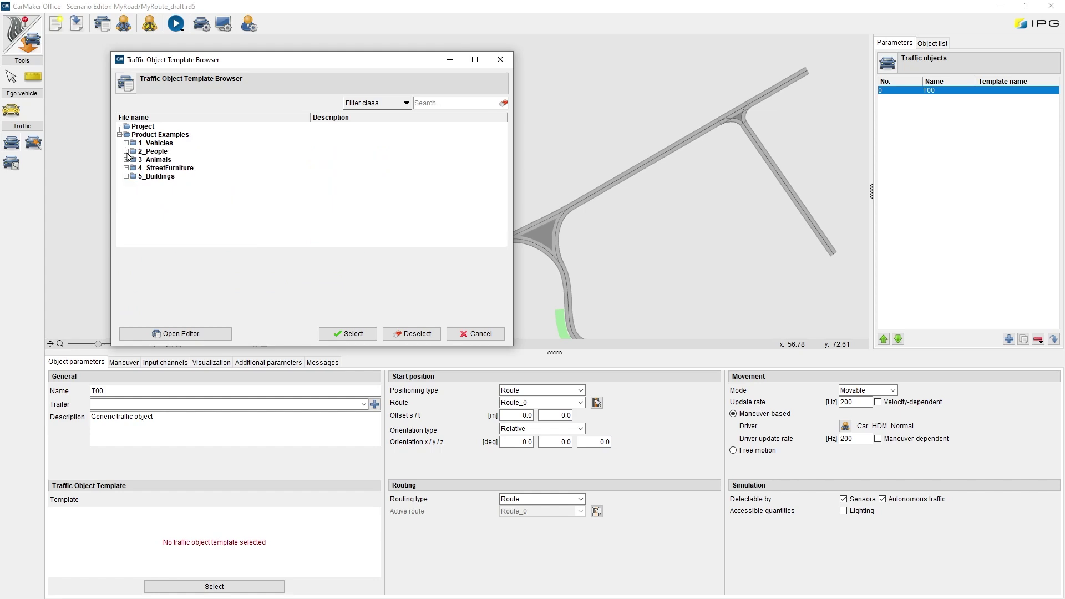
{"action": "left_click", "coordinate": [469, 334]}
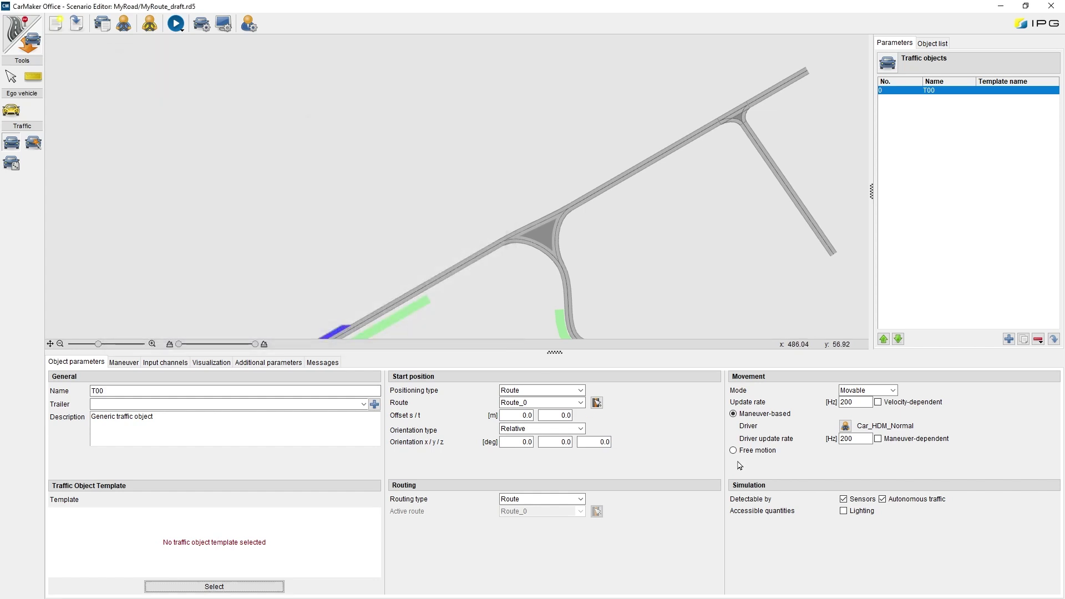
{"action": "double_click", "coordinate": [849, 502]}
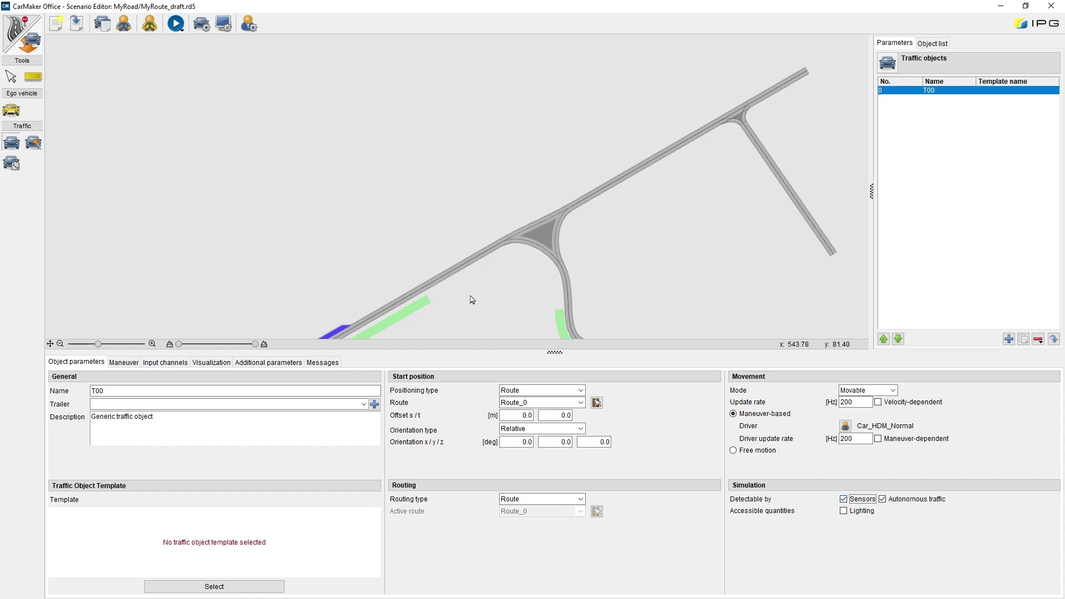
Step: Switch from road editing to Route editing via the Traffic route tool flyout
{"action": "left_click", "coordinate": [28, 51]}
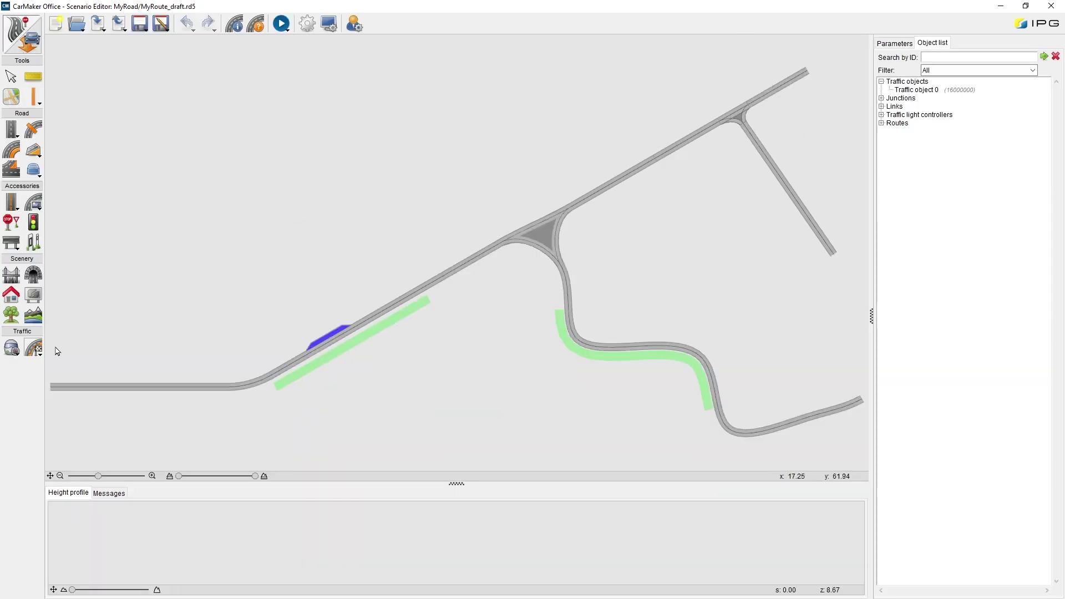
{"action": "left_click", "coordinate": [39, 354]}
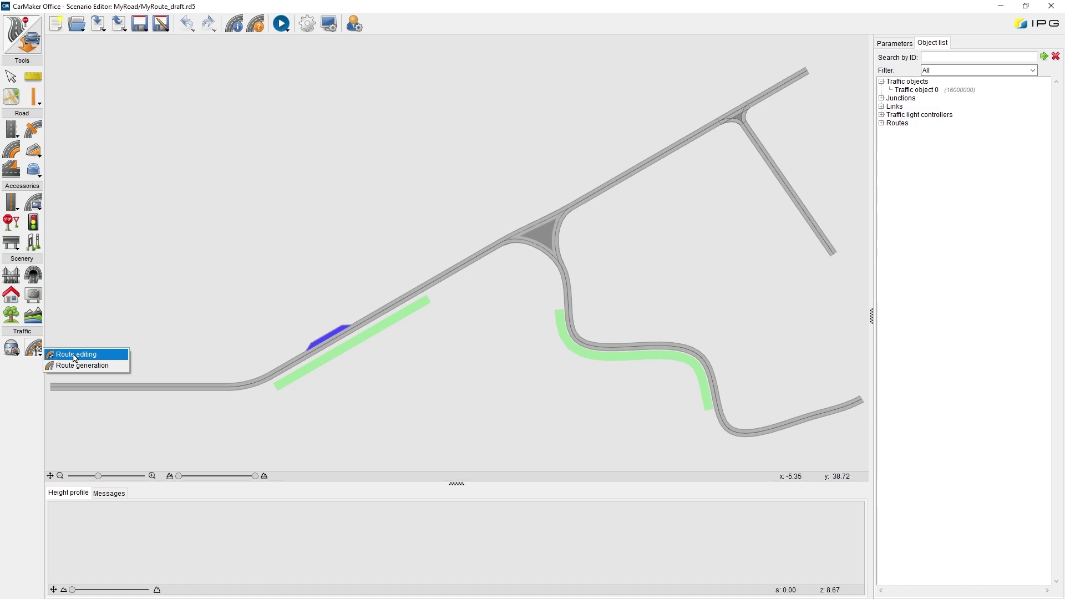
{"action": "left_click", "coordinate": [51, 355]}
Step: Zoom in on the highway, start a new route and add a user path on the link
{"action": "scroll", "coordinate": [125, 390], "scroll_direction": "up", "scroll_amount": 4}
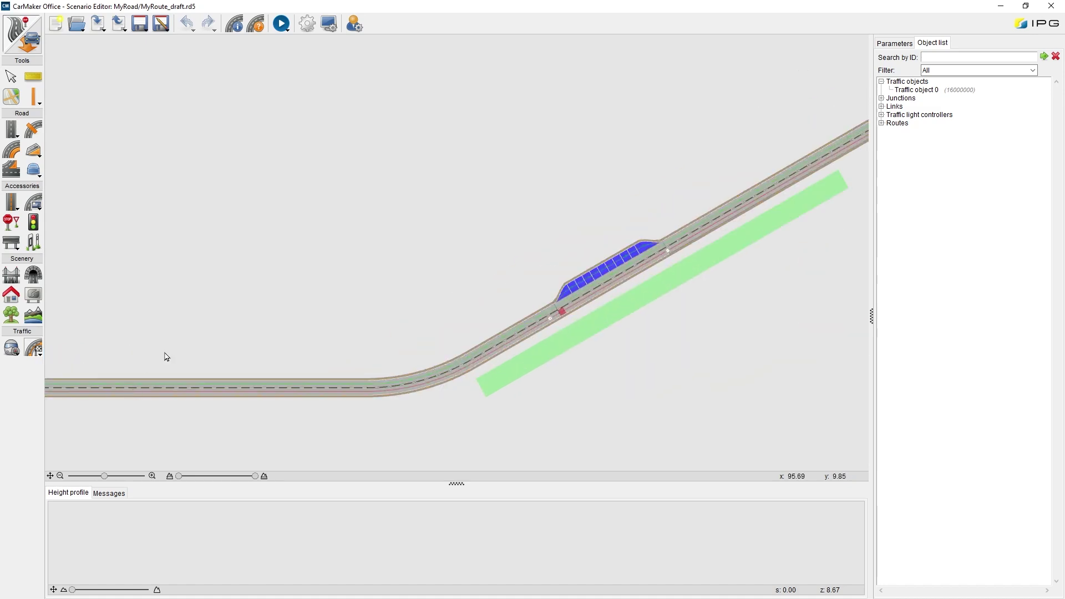
{"action": "right_click", "coordinate": [192, 302]}
{"action": "mouse_move", "coordinate": [216, 308]}
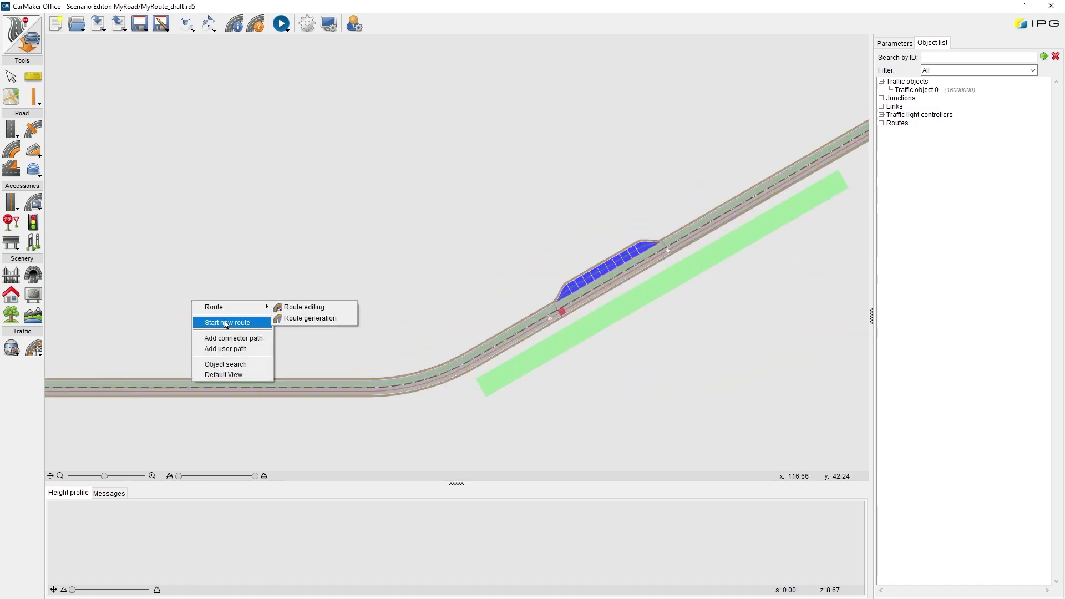
{"action": "left_click", "coordinate": [226, 322]}
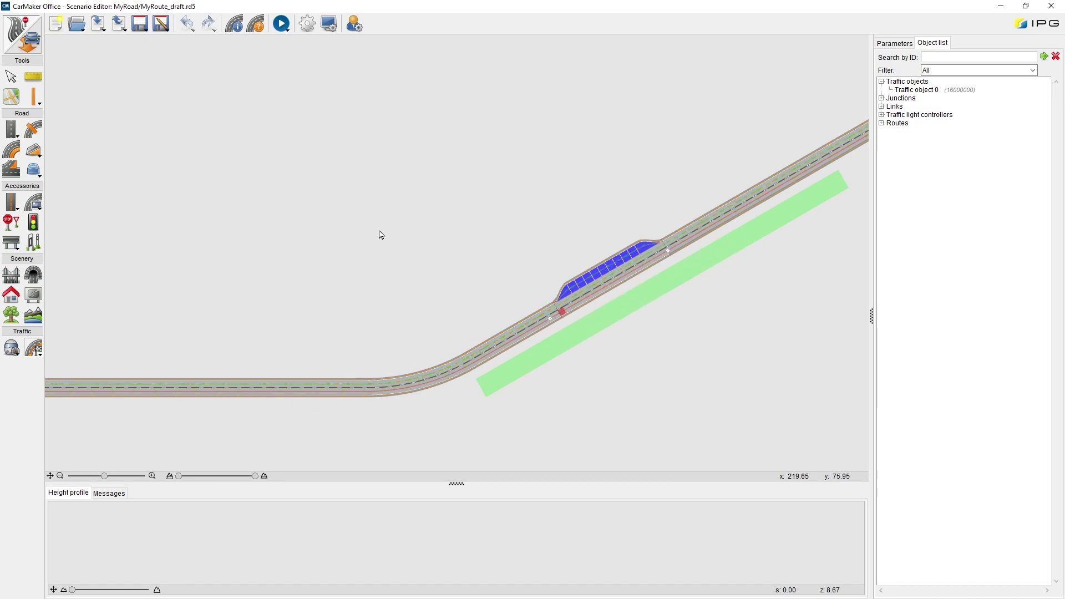
{"action": "right_click", "coordinate": [265, 215]}
{"action": "left_click", "coordinate": [315, 265]}
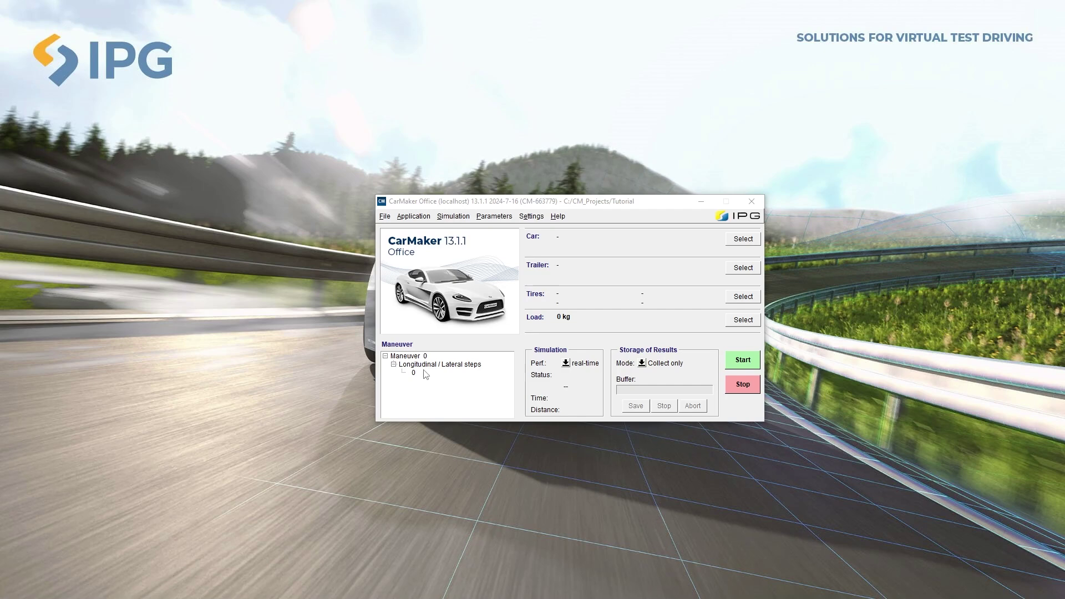
Step: Open the main window's Parameters menu to reach the Scenario / Road editor
{"action": "left_click", "coordinate": [501, 217]}
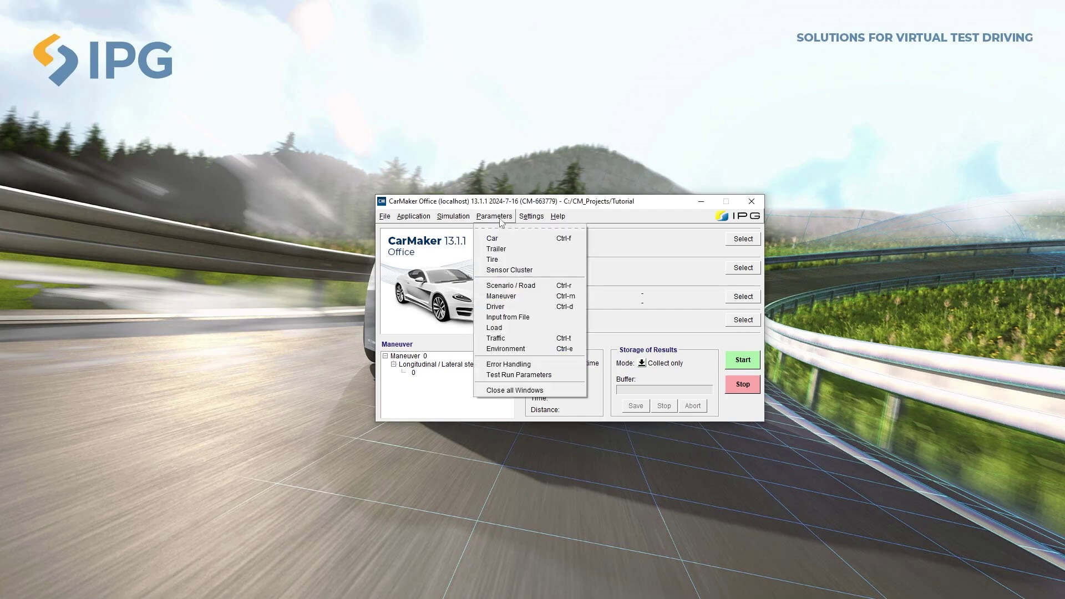
Step: Open Scenario / Road maximized, view the Maneuver tab in dynamic scenario mode, then return to road mode
{"action": "left_click", "coordinate": [511, 286]}
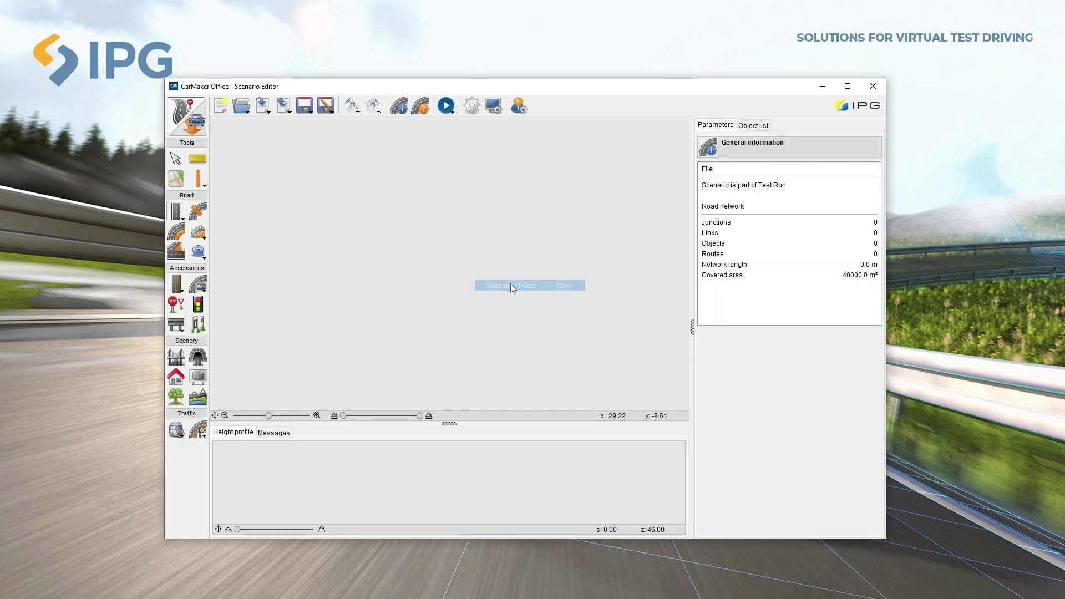
{"action": "left_click", "coordinate": [846, 91]}
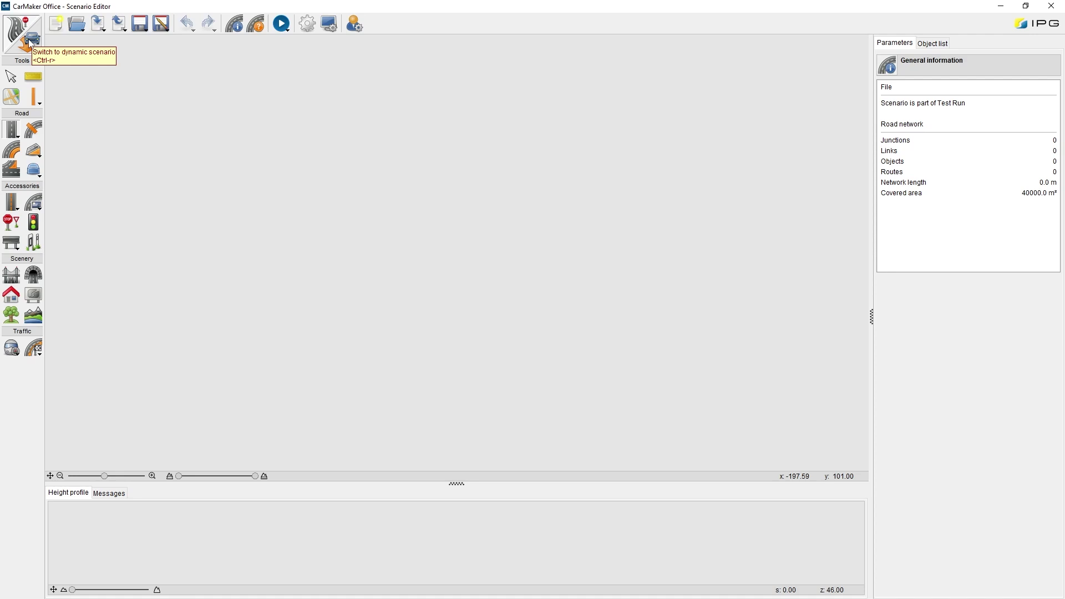
{"action": "left_click", "coordinate": [30, 43]}
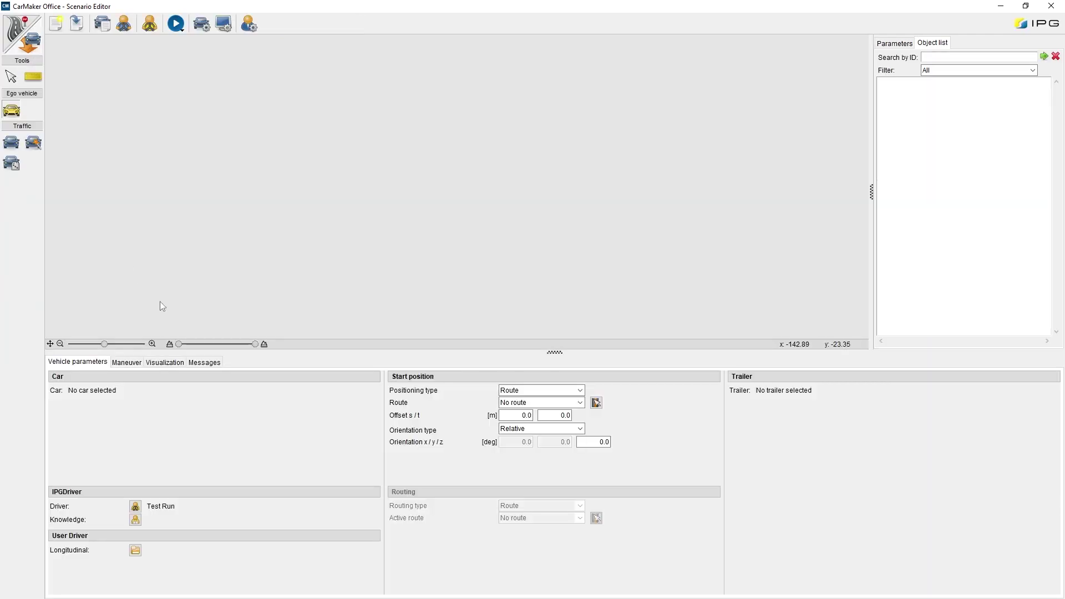
{"action": "left_click", "coordinate": [134, 364]}
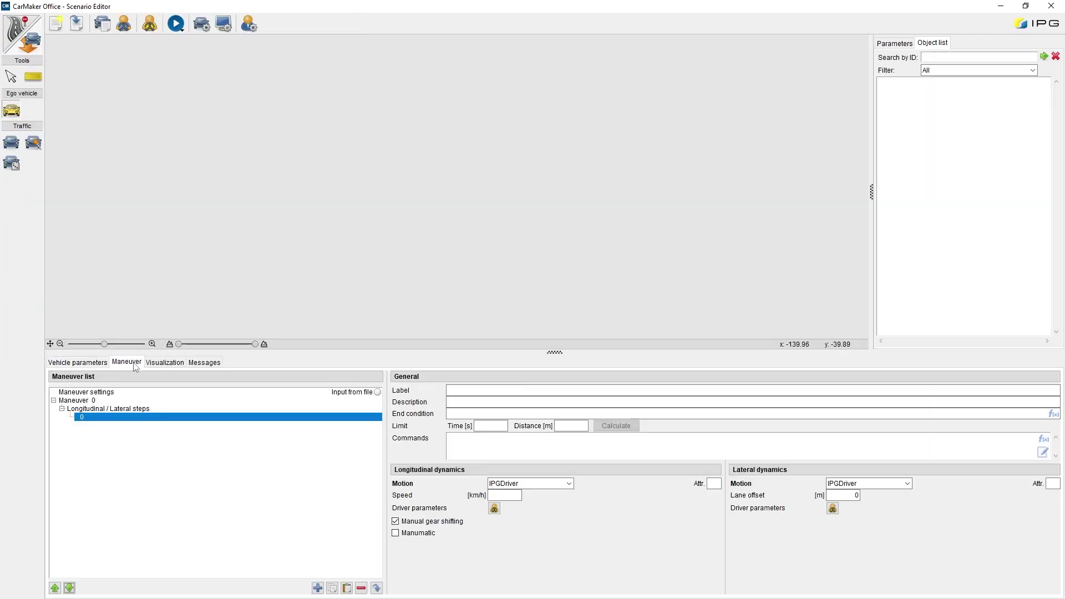
{"action": "left_click", "coordinate": [25, 38]}
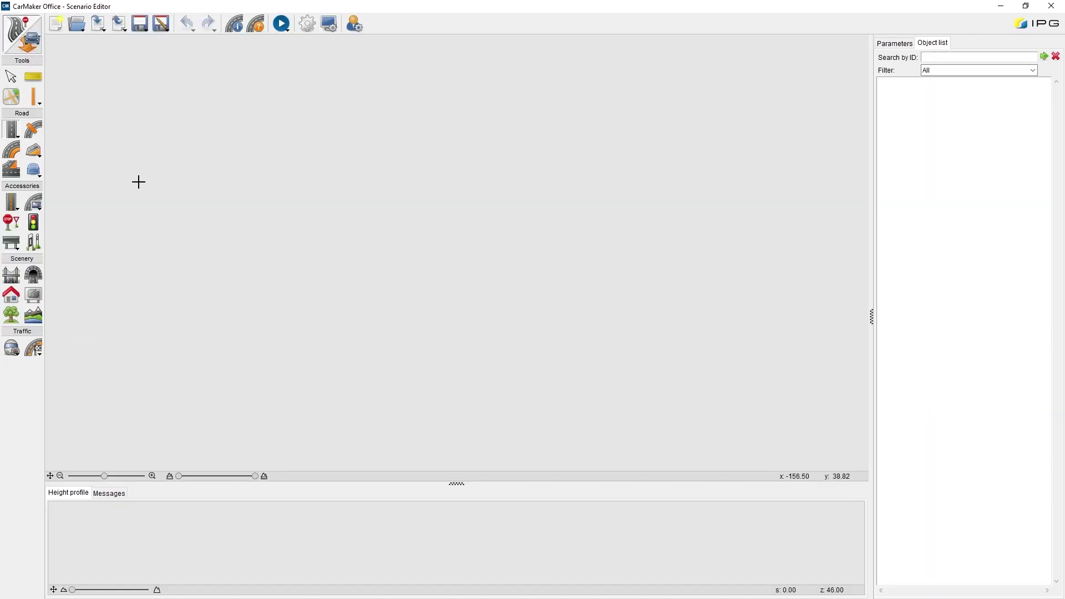
Step: Load UrbanRoad_ConstructionAndTunnel.rd5 from Product Examples > Examples/Synthetic/Scenario
{"action": "left_click", "coordinate": [78, 24]}
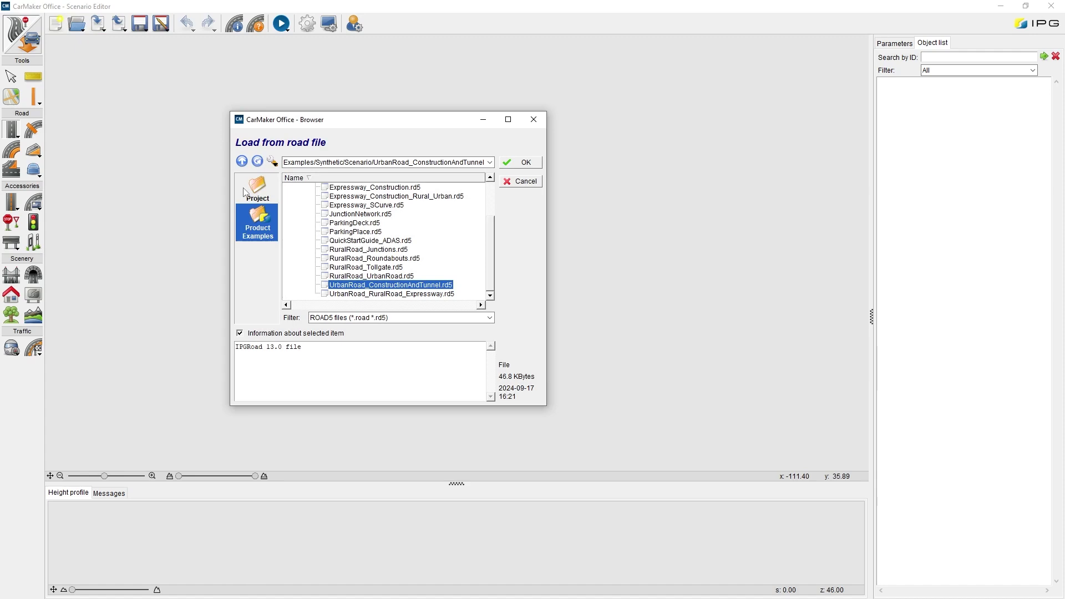
{"action": "left_click", "coordinate": [259, 193]}
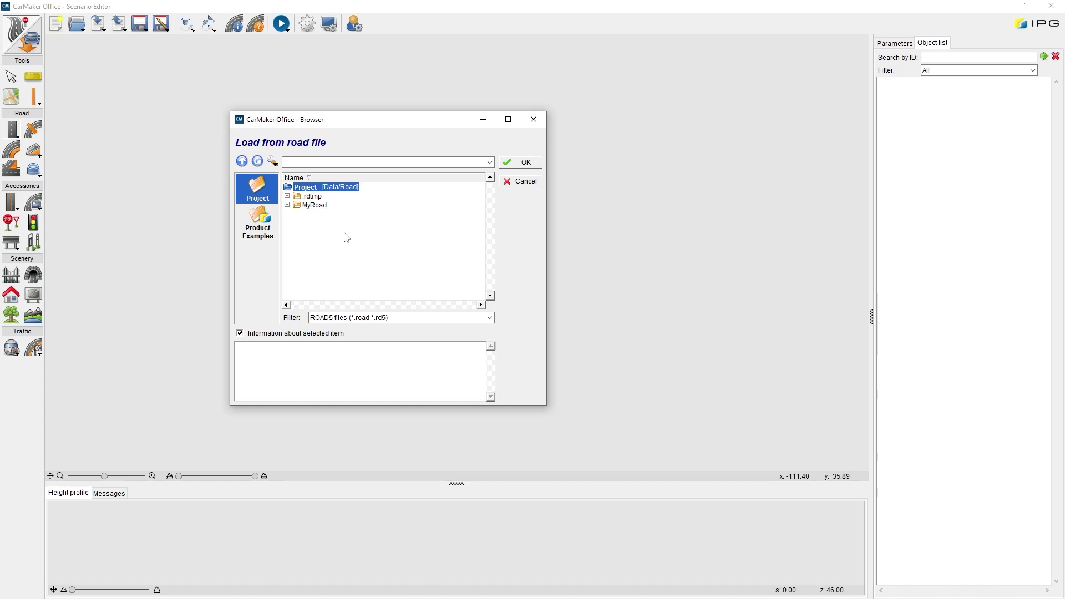
{"action": "left_click", "coordinate": [259, 230]}
{"action": "scroll", "coordinate": [355, 242], "scroll_direction": "up", "scroll_amount": 3}
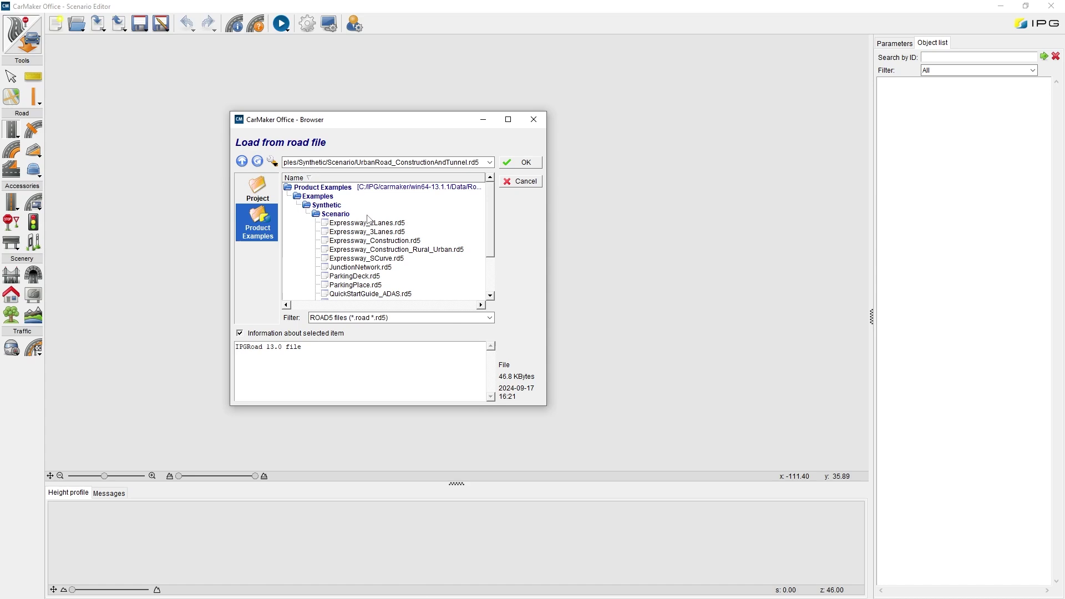
{"action": "left_click", "coordinate": [341, 214]}
{"action": "scroll", "coordinate": [388, 239], "scroll_direction": "down", "scroll_amount": 2}
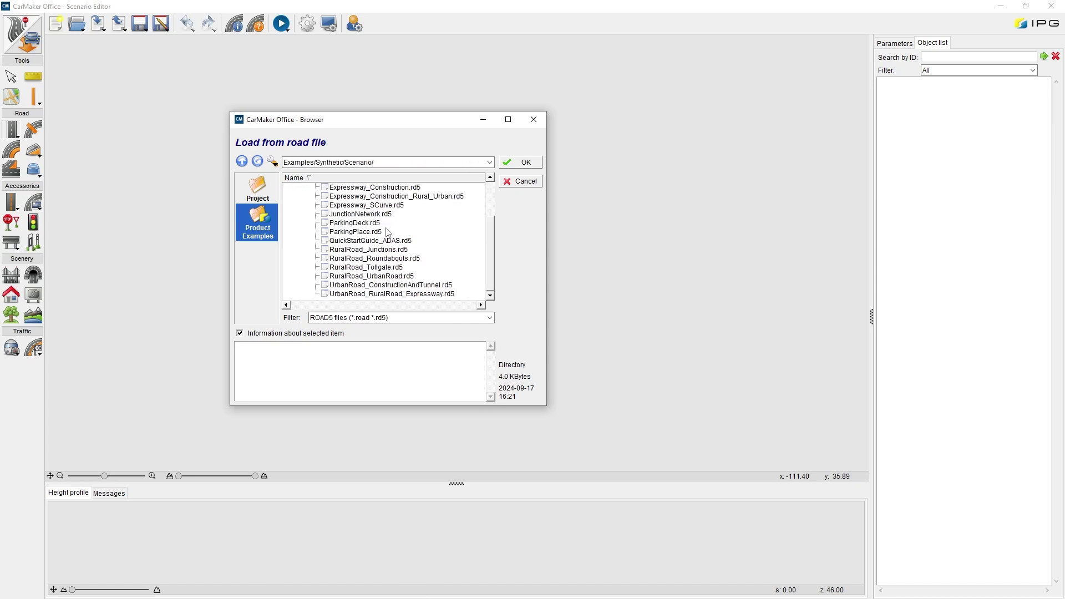
{"action": "left_click", "coordinate": [380, 286]}
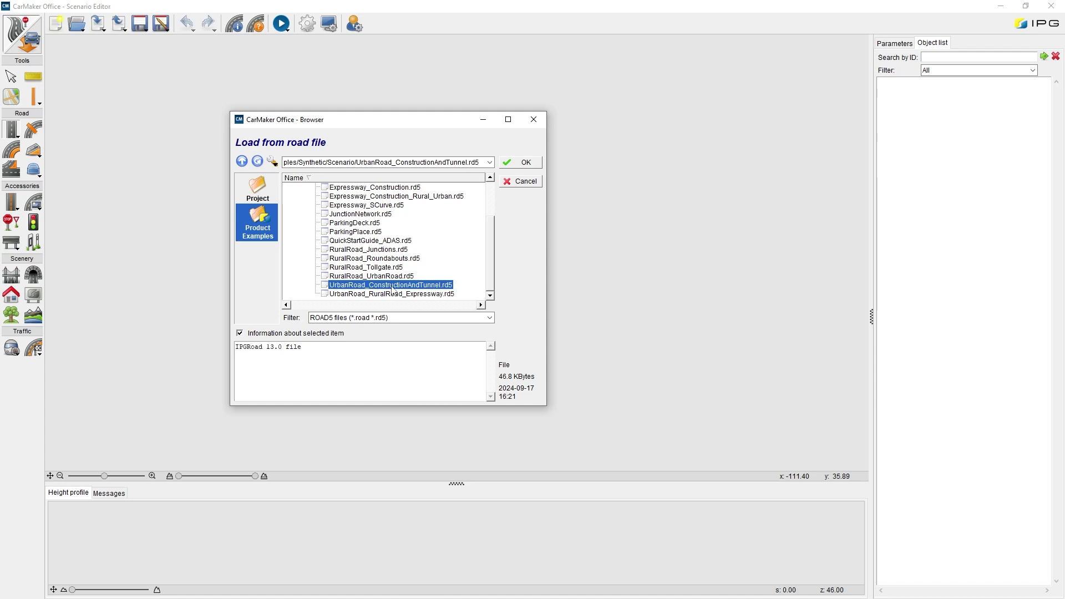
{"action": "left_click", "coordinate": [521, 162]}
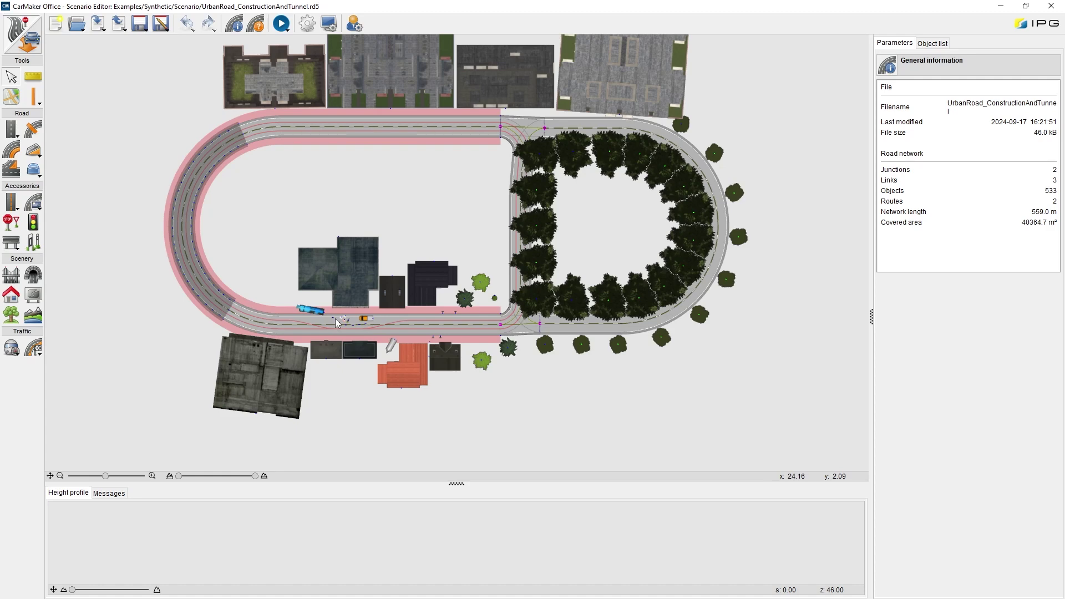
{"action": "scroll", "coordinate": [335, 318], "scroll_direction": "up", "scroll_amount": 1}
{"action": "scroll", "coordinate": [335, 318], "scroll_direction": "up", "scroll_amount": 1}
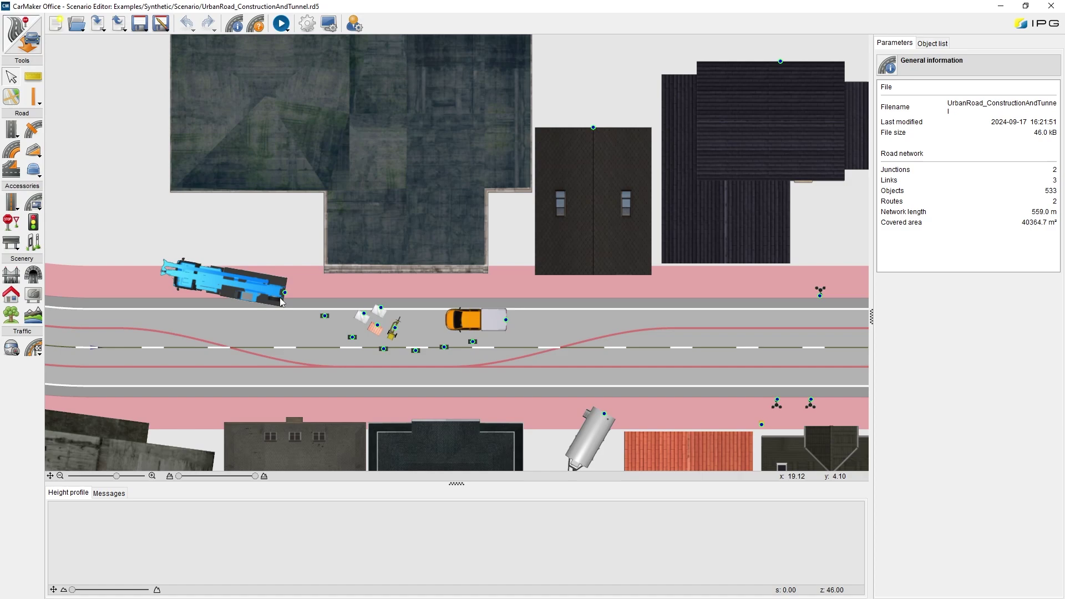
{"action": "scroll", "coordinate": [283, 299], "scroll_direction": "down", "scroll_amount": 2}
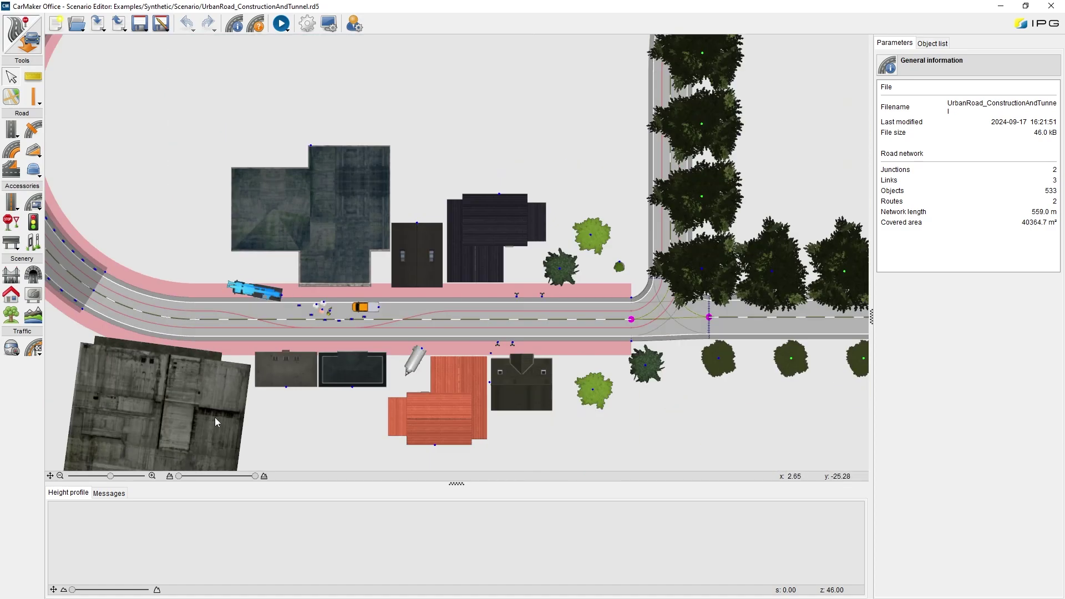
{"action": "scroll", "coordinate": [588, 275], "scroll_direction": "down", "scroll_amount": 2}
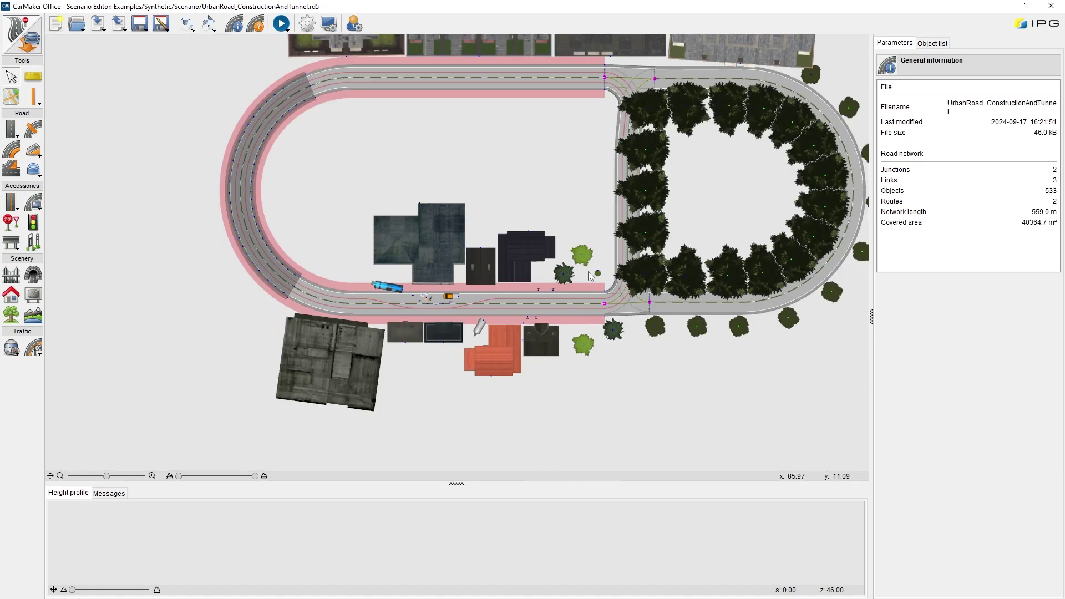
Step: Open the IPGMovie road preview, center and maximize it, and start playback
{"action": "left_click", "coordinate": [281, 24]}
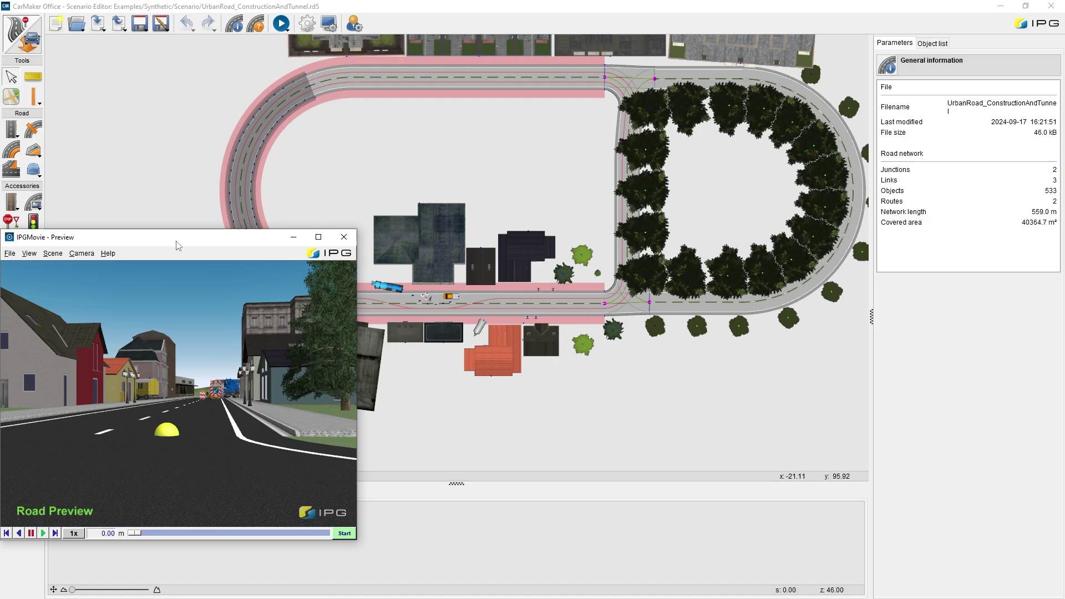
{"action": "left_click_drag", "start_coordinate": [175, 237], "coordinate": [525, 95]}
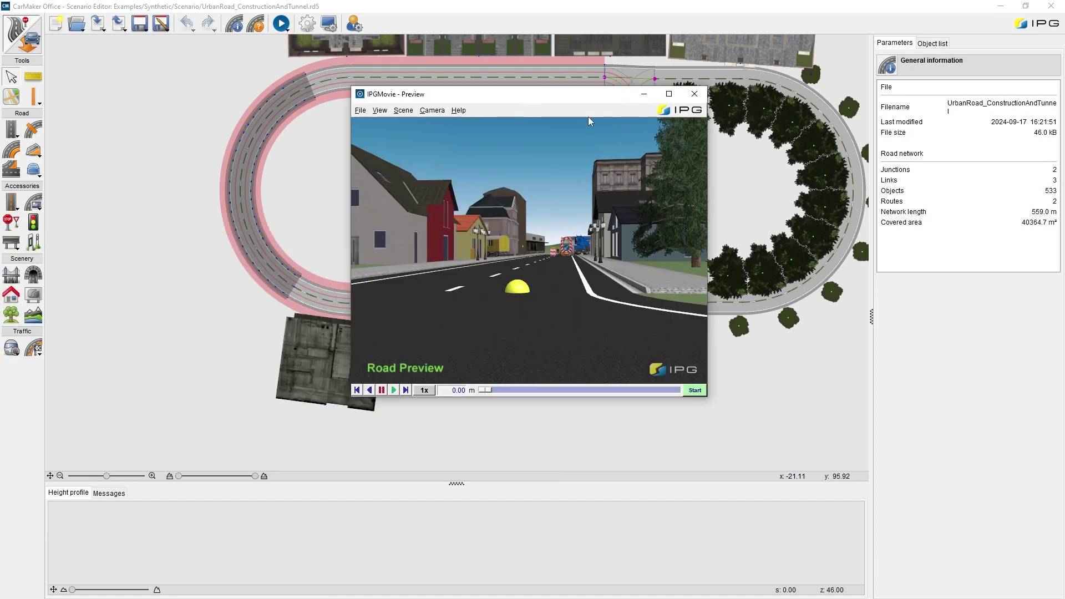
{"action": "left_click", "coordinate": [670, 95]}
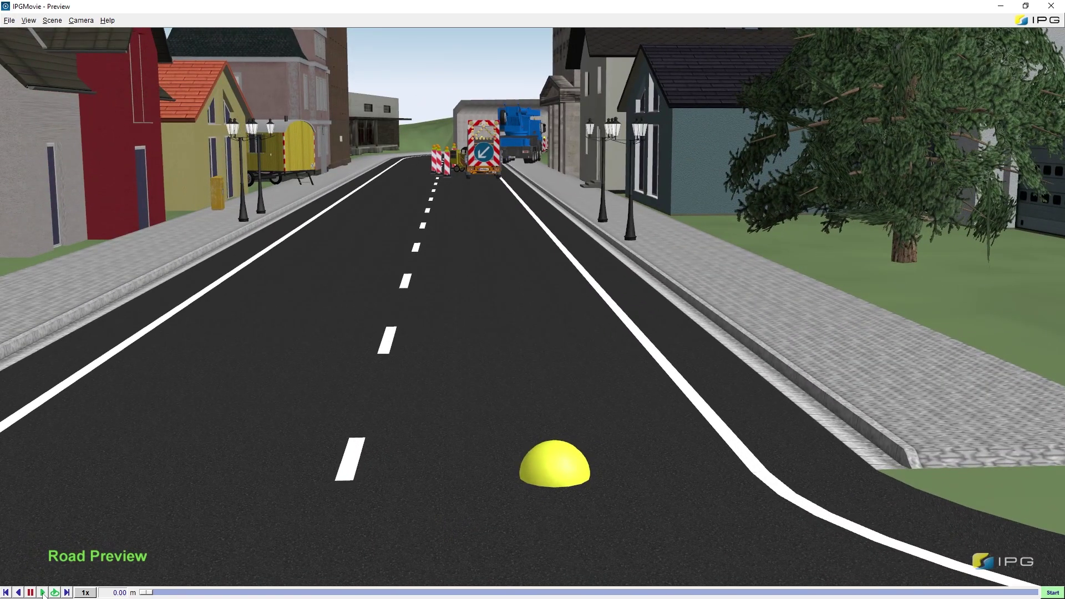
{"action": "left_click", "coordinate": [52, 592]}
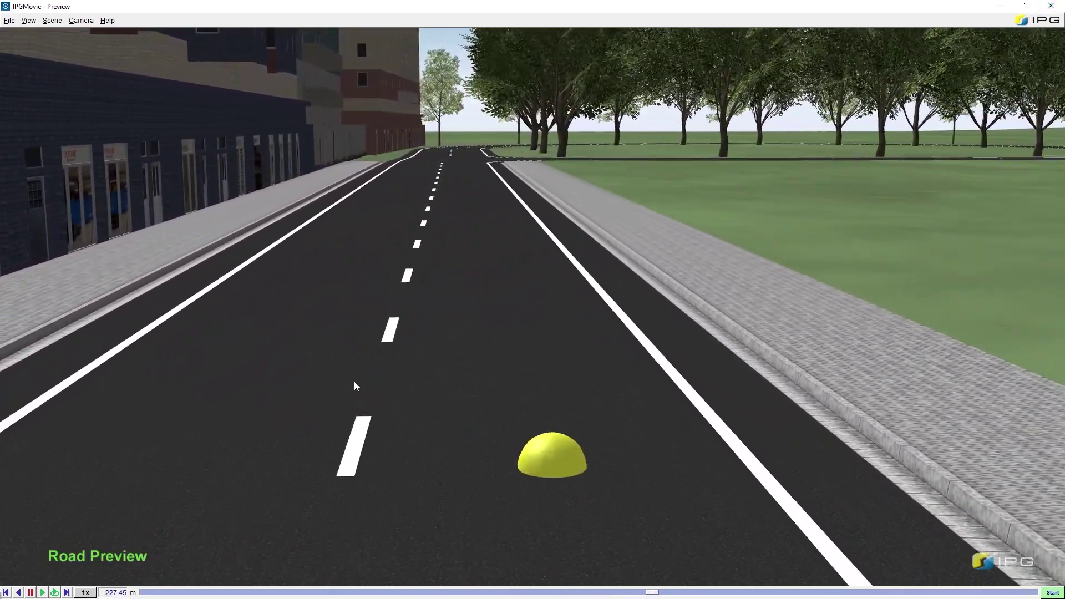
Step: Raise playback speed to 2x then 5x, maximize again and rewind near the route start
{"action": "left_click", "coordinate": [1025, 8]}
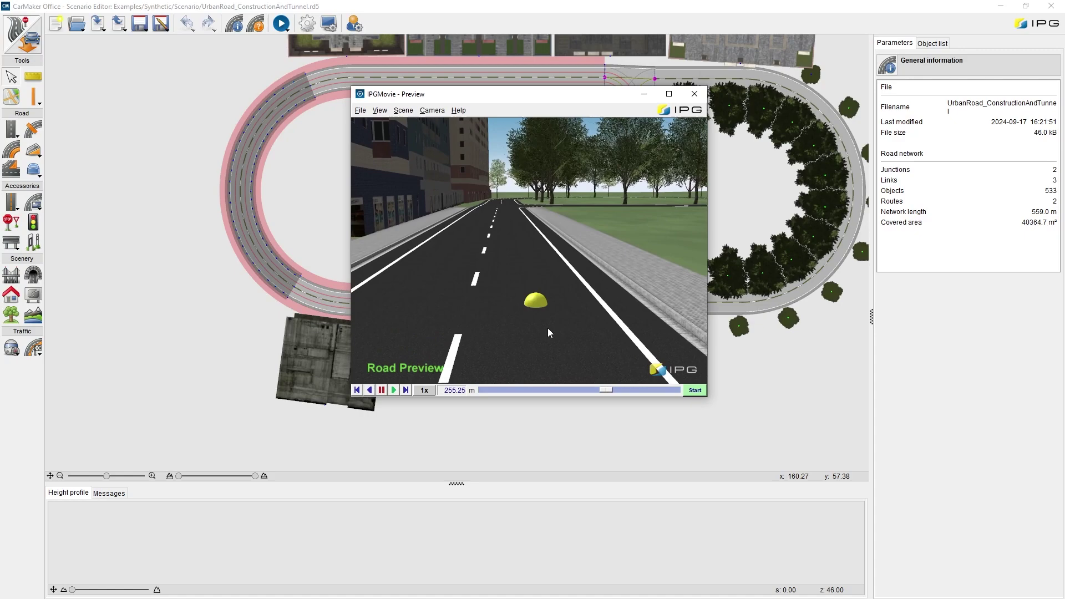
{"action": "left_click", "coordinate": [423, 390]}
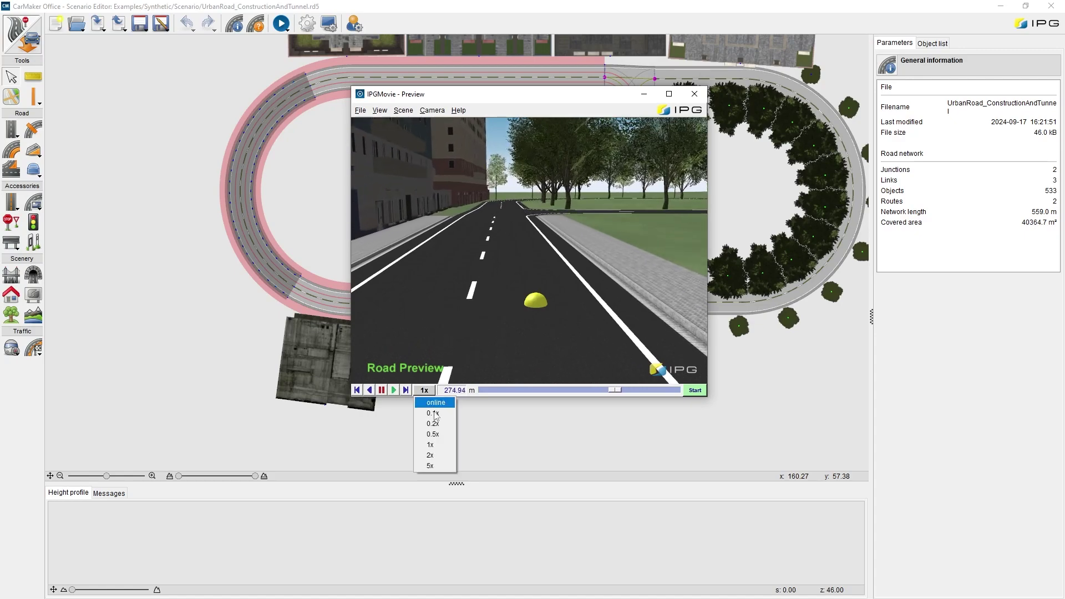
{"action": "left_click", "coordinate": [441, 456]}
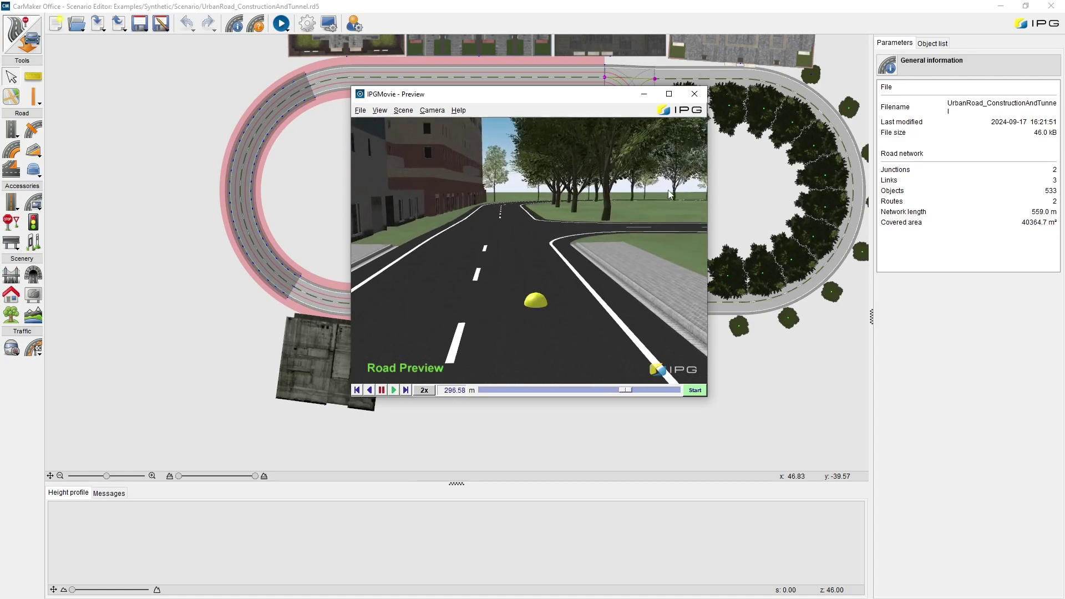
{"action": "left_click", "coordinate": [423, 391]}
{"action": "left_click", "coordinate": [442, 467]}
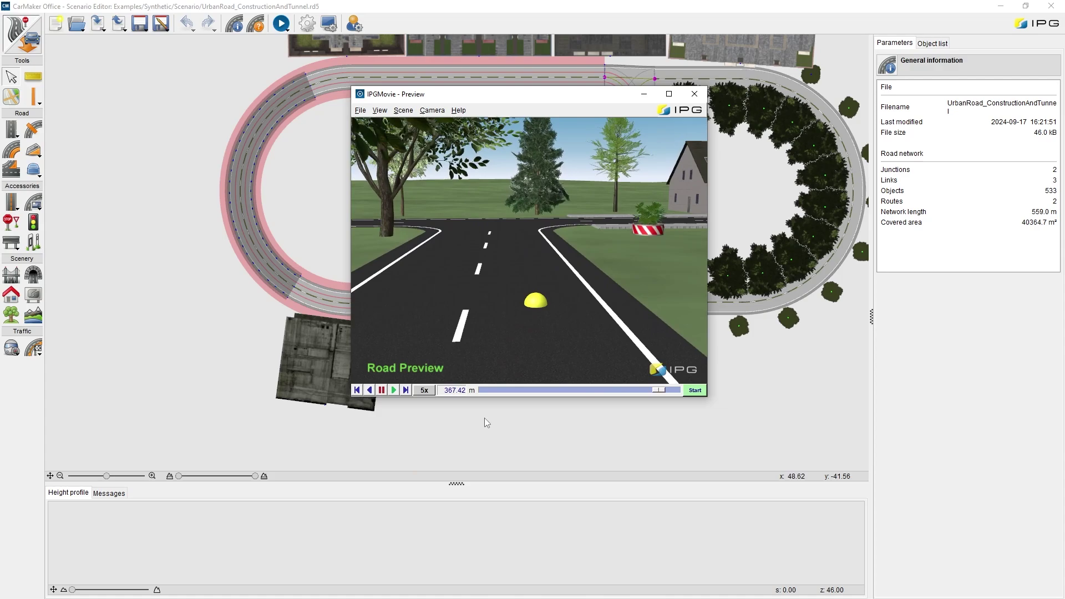
{"action": "left_click", "coordinate": [669, 94]}
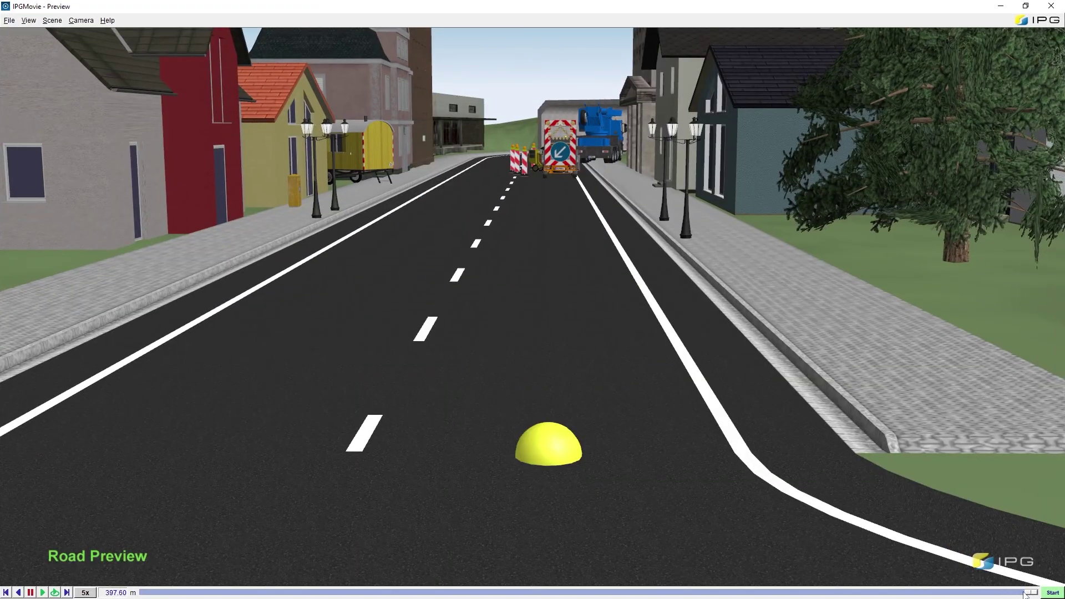
{"action": "left_click_drag", "start_coordinate": [1029, 593], "coordinate": [156, 592]}
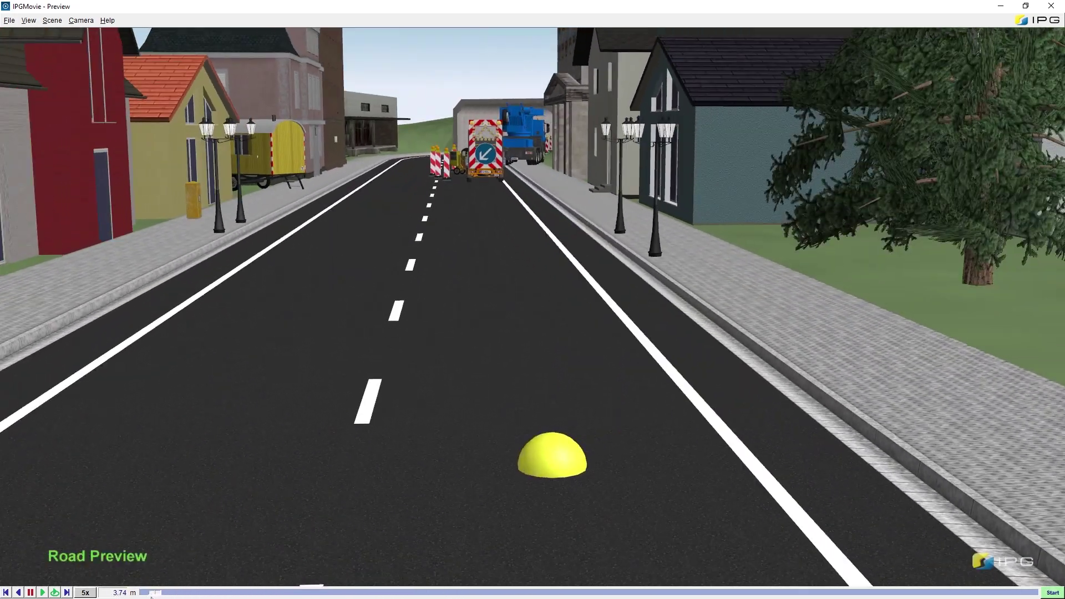
Step: Switch the road preview to Technical Drawing mode and swing to a side view of the junction
{"action": "right_click", "coordinate": [484, 267]}
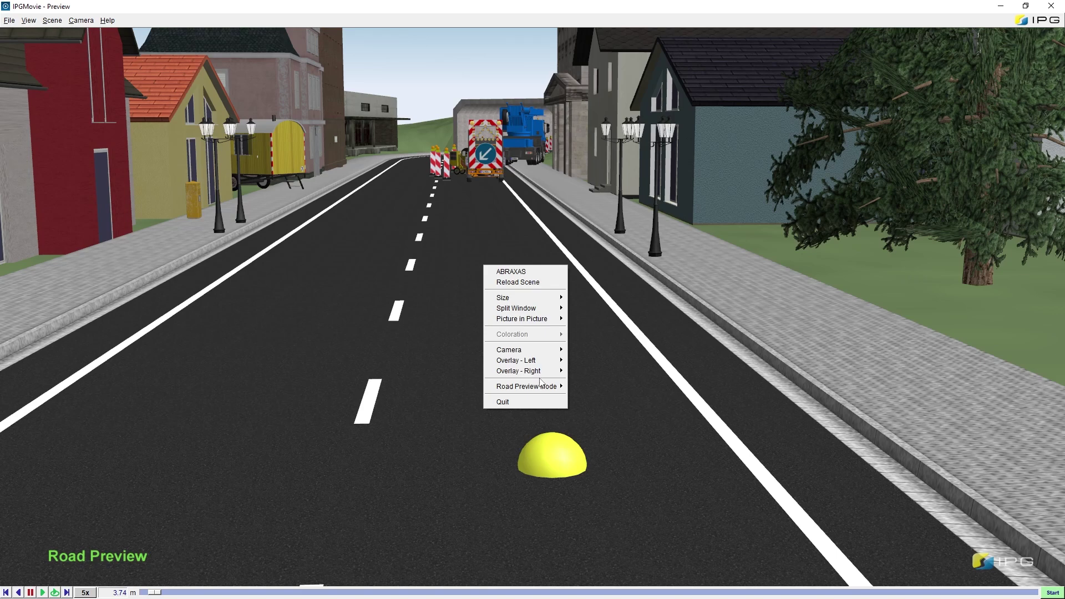
{"action": "mouse_move", "coordinate": [545, 388]}
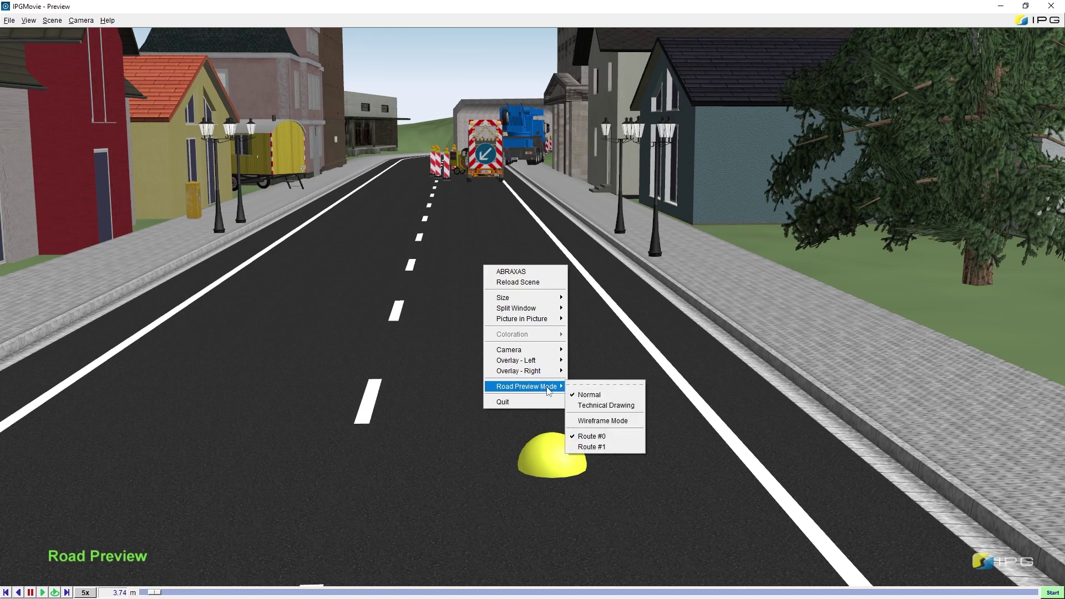
{"action": "left_click", "coordinate": [611, 409]}
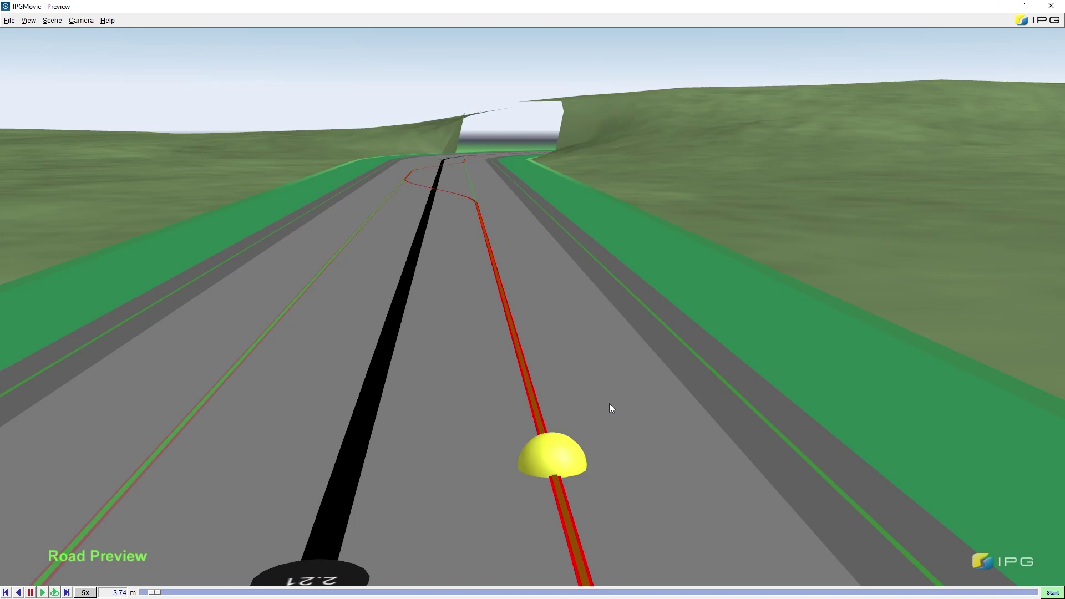
{"action": "scroll", "coordinate": [607, 400], "scroll_direction": "down", "scroll_amount": 2}
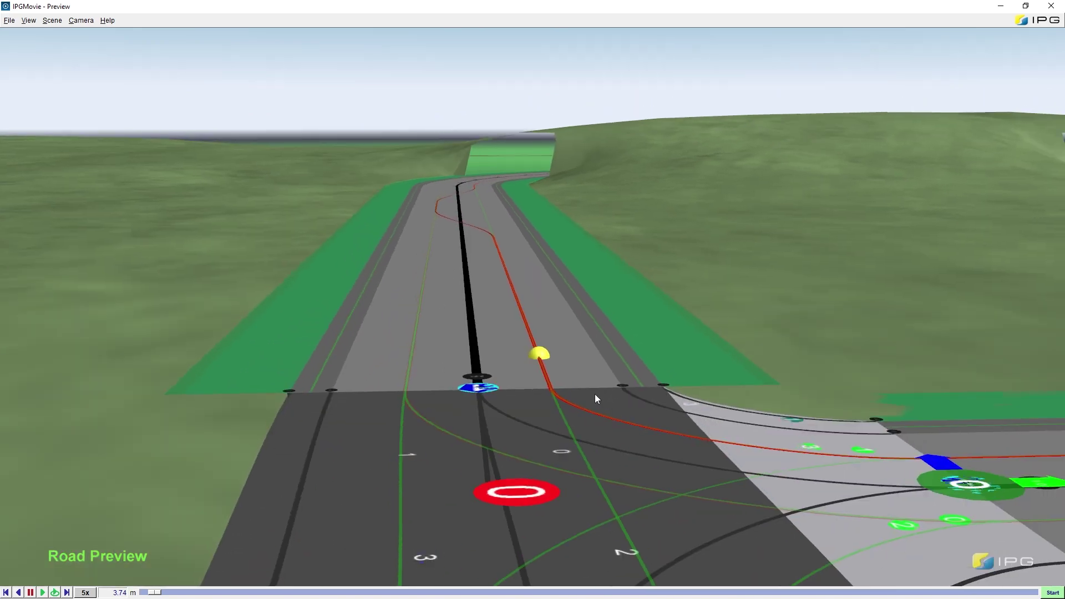
{"action": "left_click_drag", "start_coordinate": [596, 398], "coordinate": [550, 379]}
Step: Switch the road preview to Wireframe Mode and rotate the view to look along the road
{"action": "right_click", "coordinate": [551, 378]}
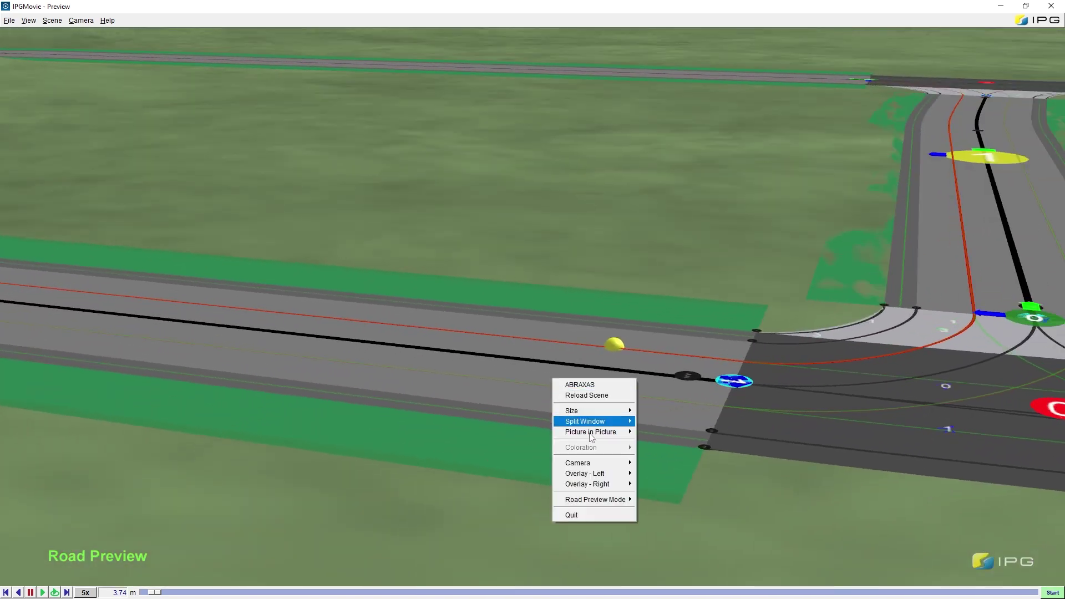
{"action": "mouse_move", "coordinate": [616, 501]}
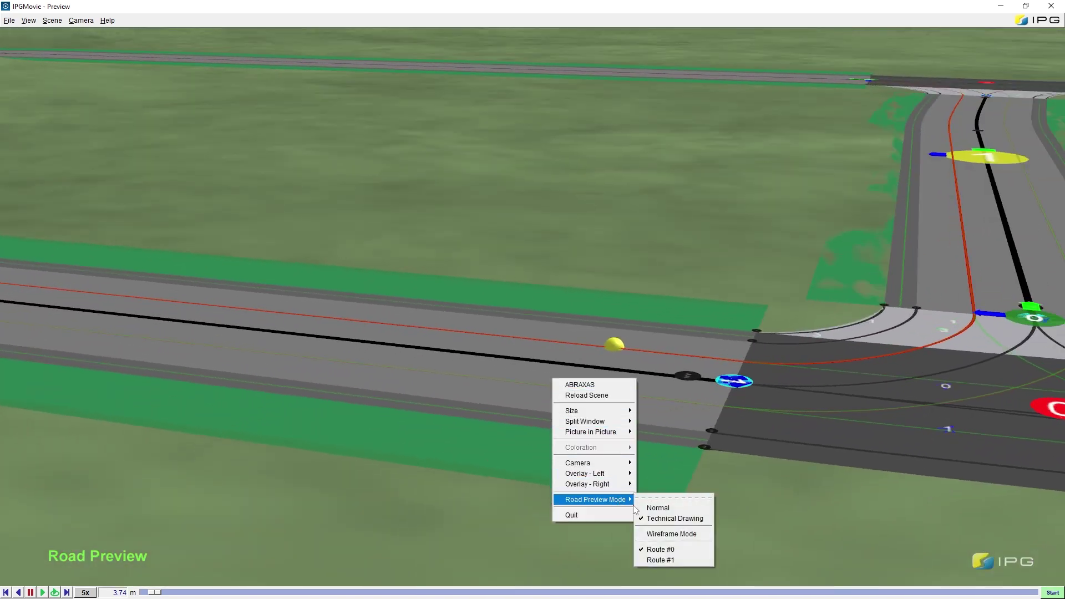
{"action": "left_click", "coordinate": [665, 535]}
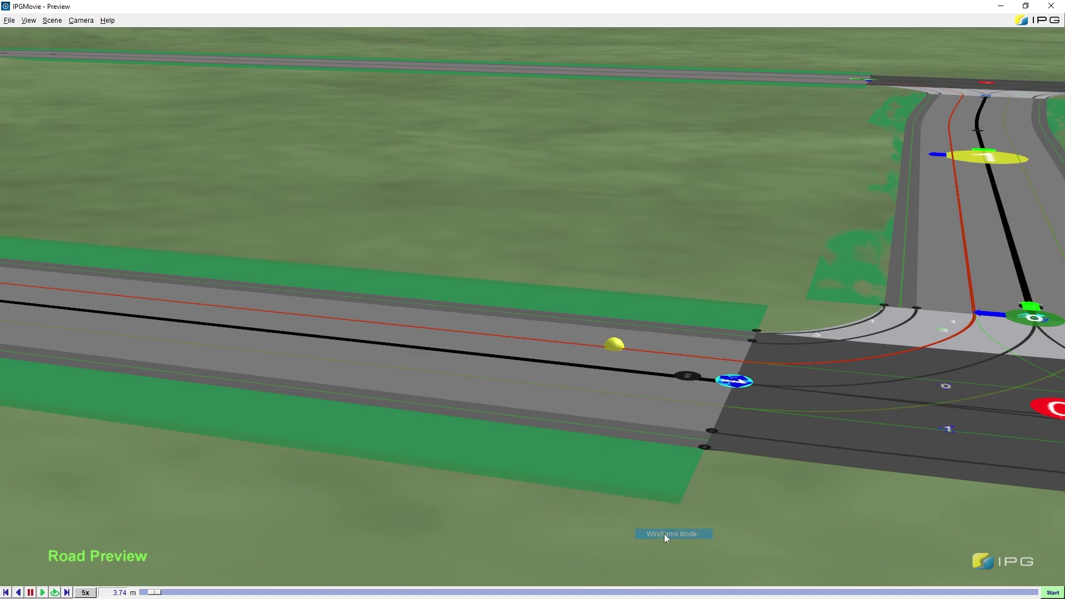
{"action": "scroll", "coordinate": [665, 477], "scroll_direction": "down", "scroll_amount": 3}
{"action": "scroll", "coordinate": [612, 405], "scroll_direction": "up", "scroll_amount": 3}
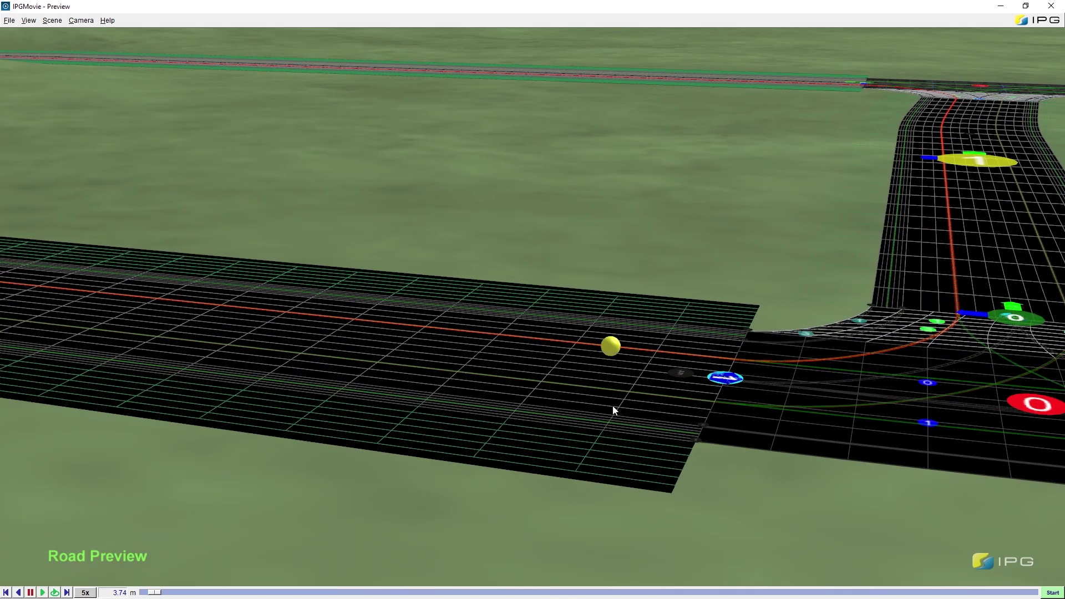
{"action": "left_click_drag", "start_coordinate": [613, 409], "coordinate": [613, 371]}
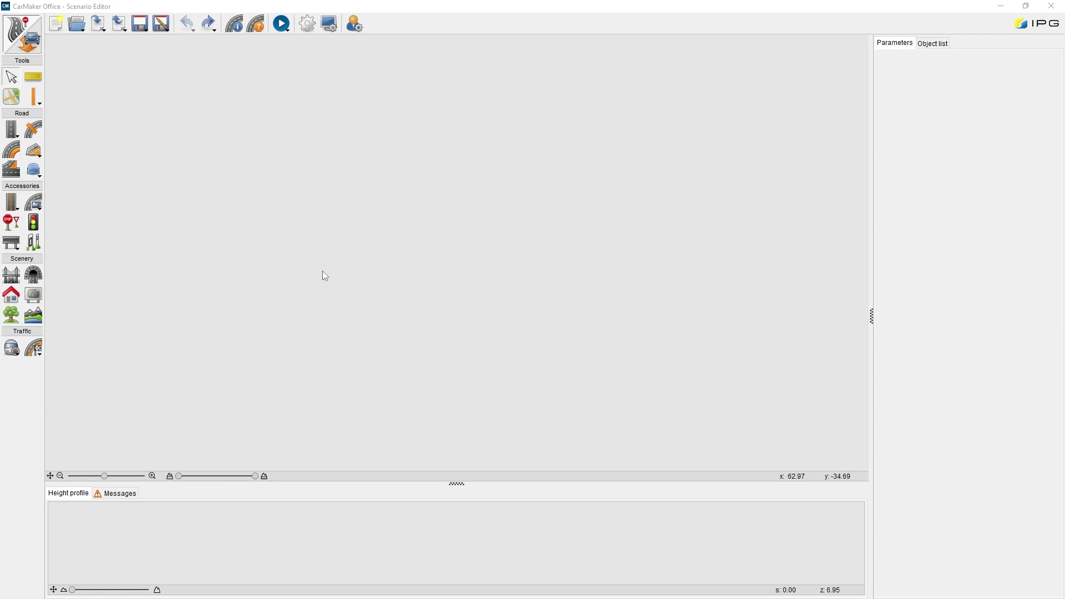
Step: Draw a straight road segment of about 147 m between two canvas points, then deselect it
{"action": "left_click", "coordinate": [12, 131]}
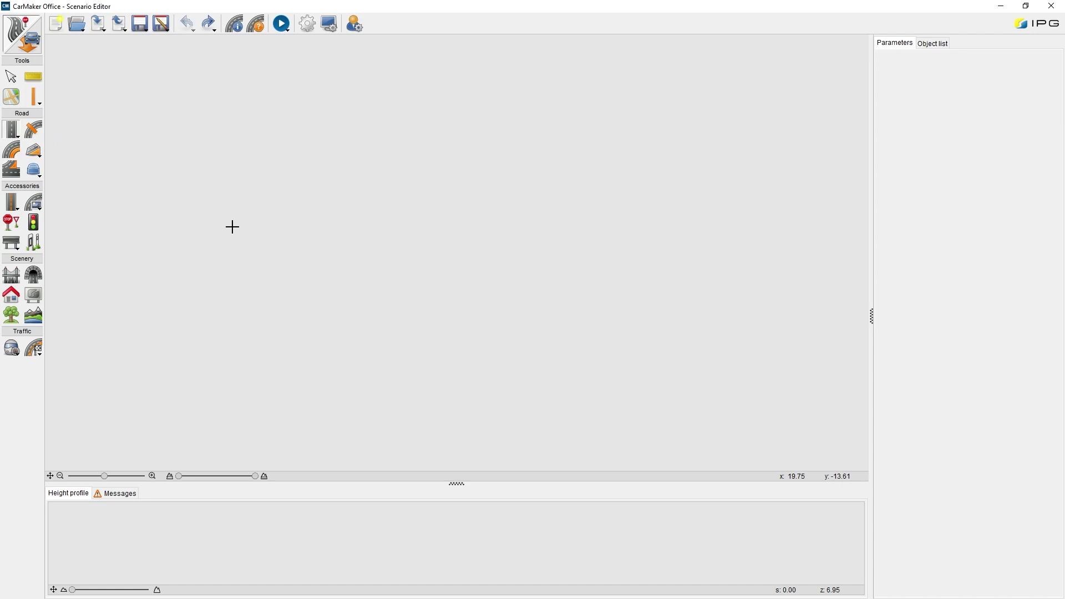
{"action": "left_click", "coordinate": [226, 228]}
{"action": "left_click", "coordinate": [531, 215]}
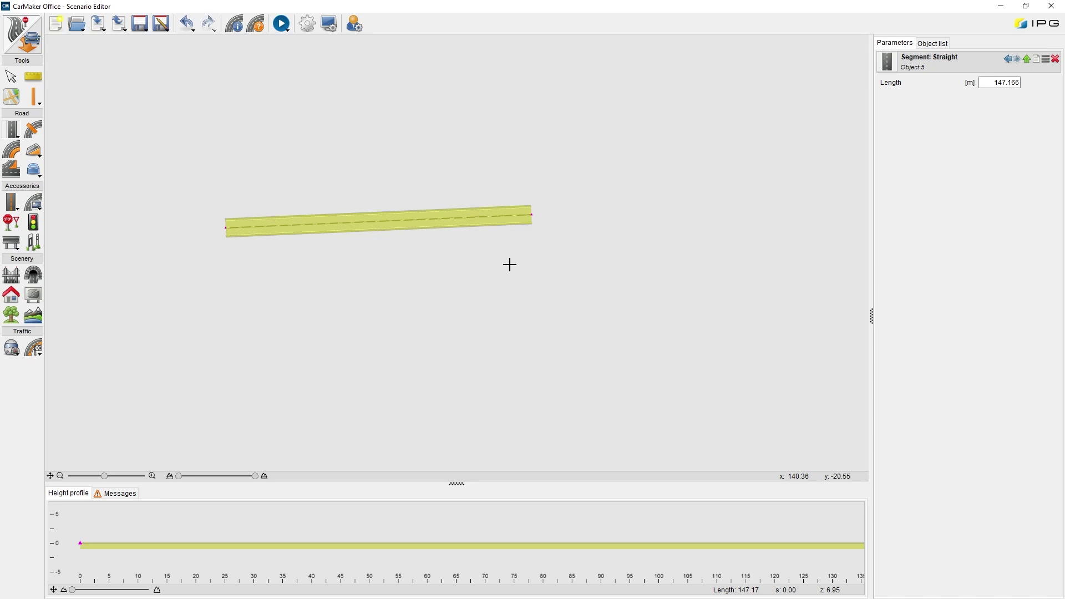
{"action": "left_click", "coordinate": [12, 85]}
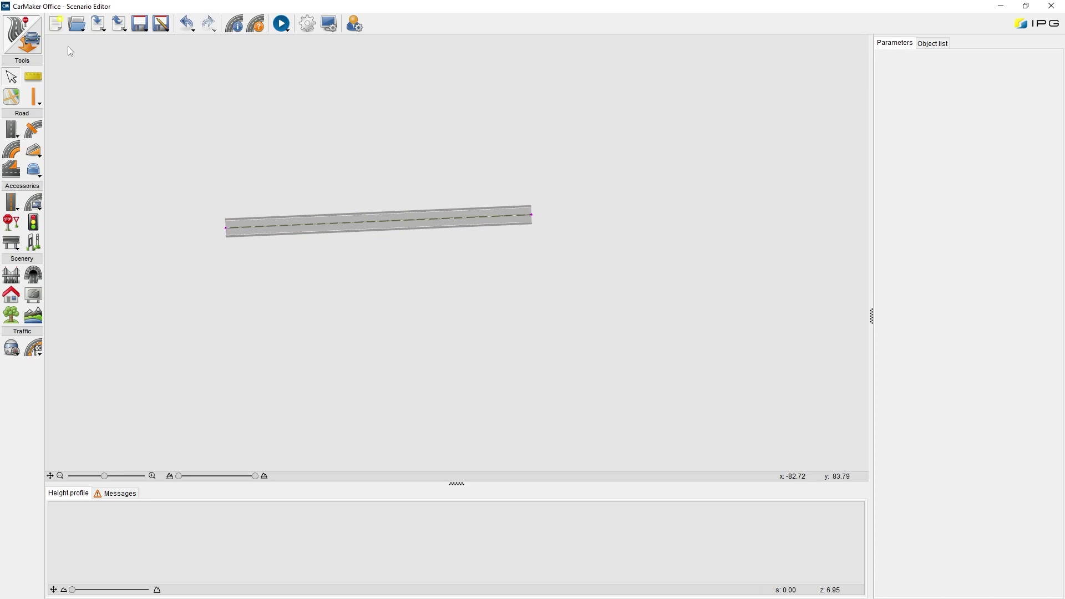
{"action": "left_click", "coordinate": [100, 28]}
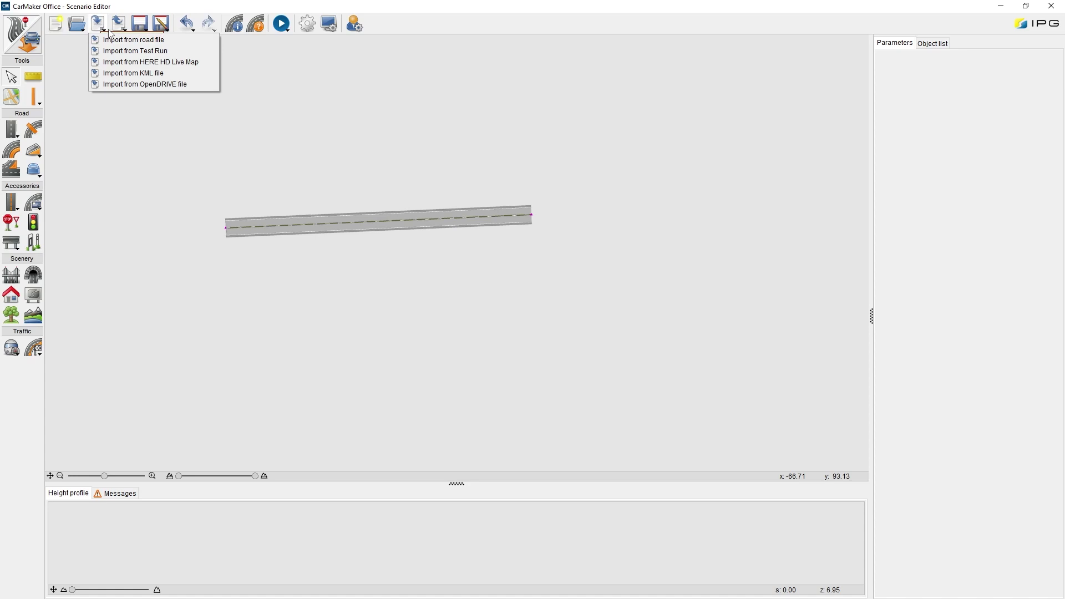
{"action": "left_click", "coordinate": [136, 45]}
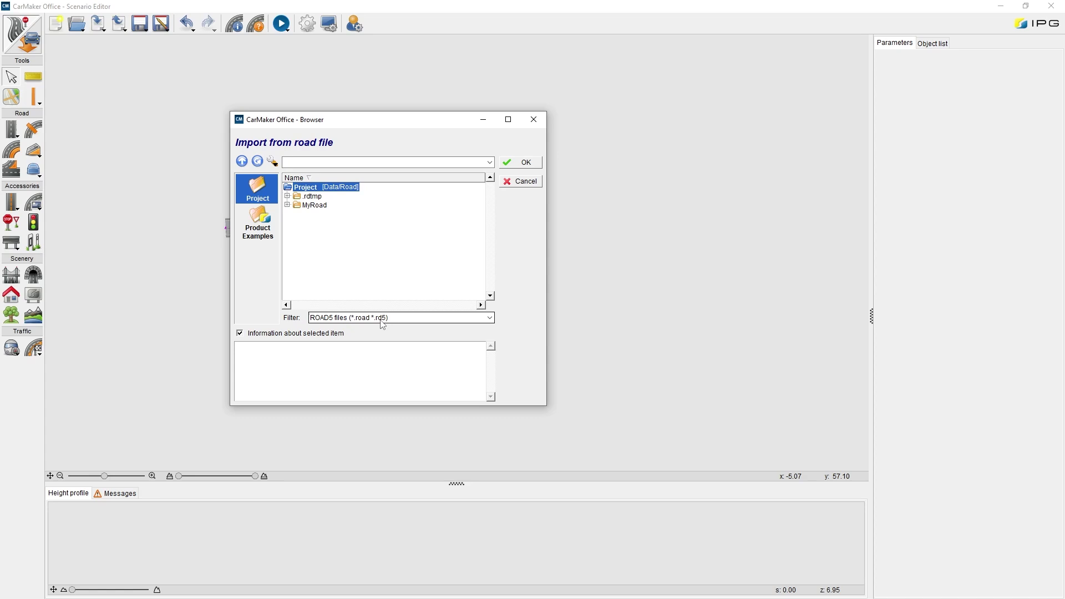
{"action": "left_click", "coordinate": [531, 182]}
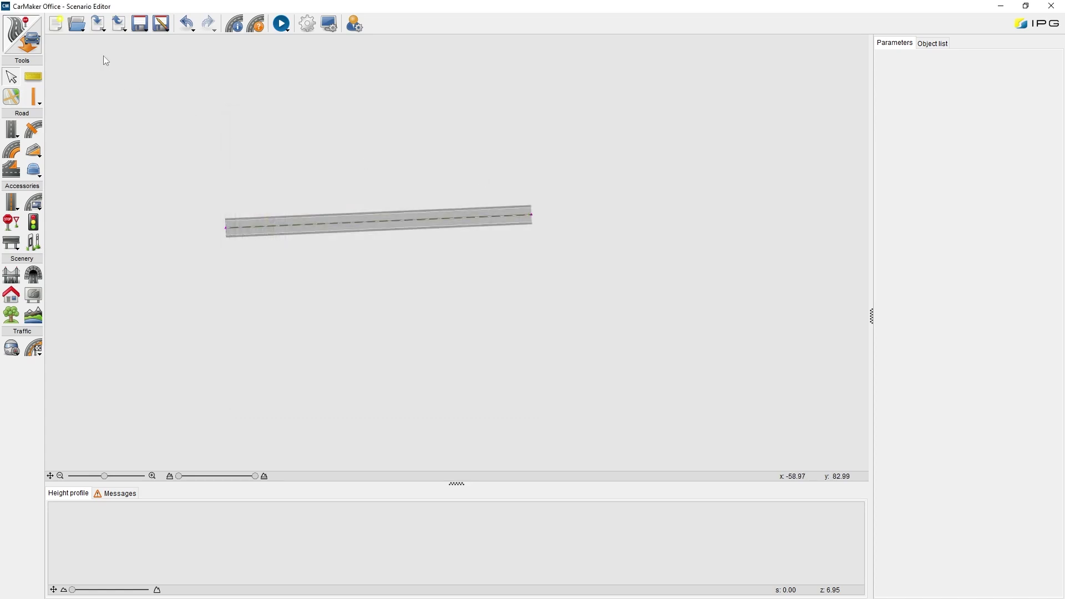
{"action": "left_click", "coordinate": [97, 24]}
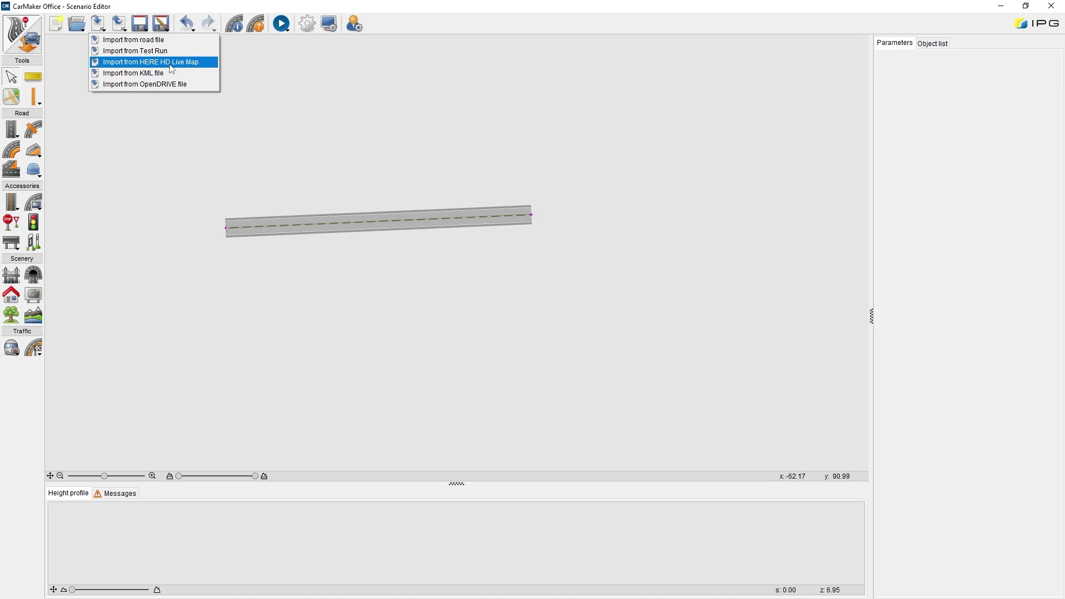
{"action": "left_click", "coordinate": [168, 65]}
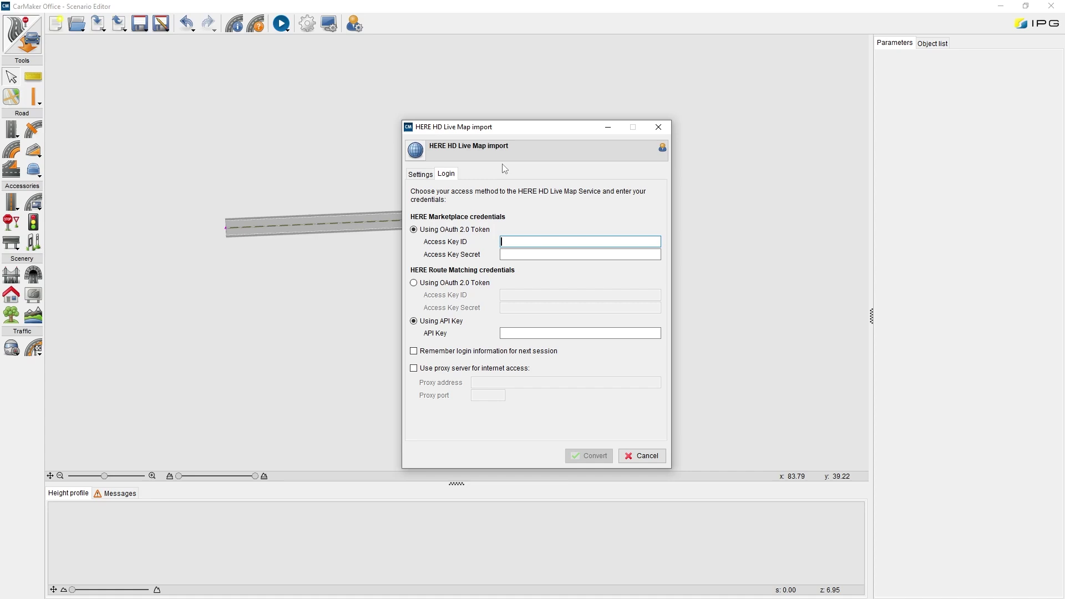
{"action": "left_click", "coordinate": [650, 457]}
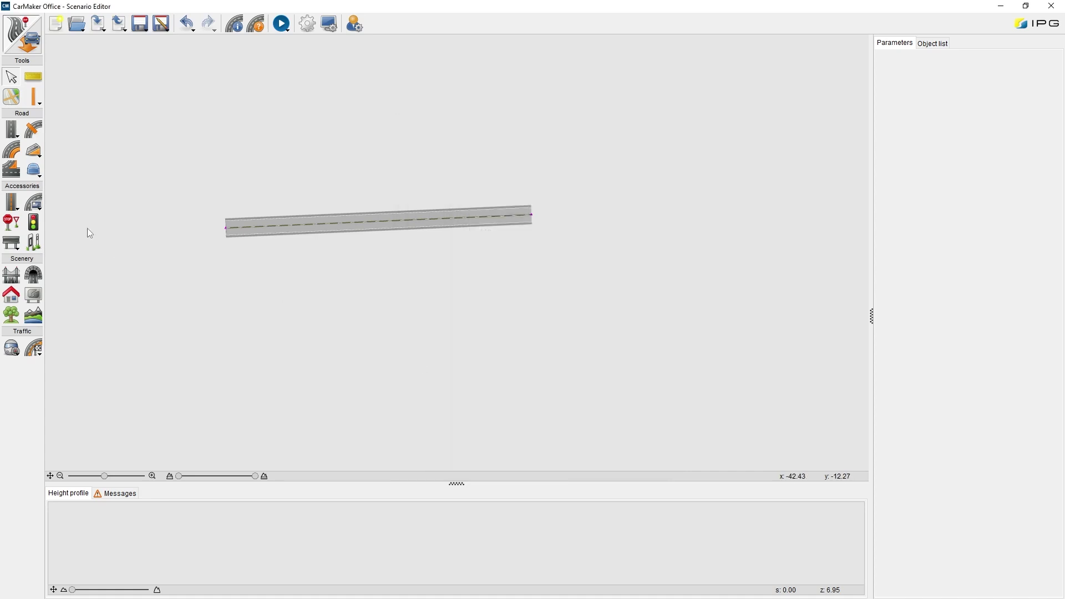
Step: Start a road segment loaded from a digitized file, placing its start and end points
{"action": "left_click", "coordinate": [18, 135]}
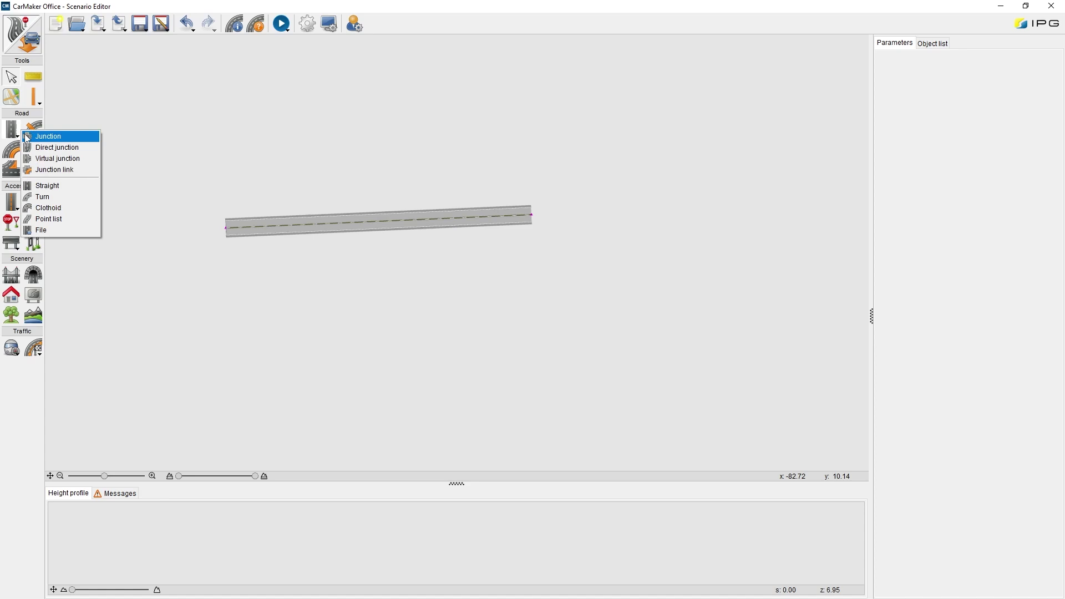
{"action": "left_click", "coordinate": [60, 230]}
{"action": "left_click", "coordinate": [193, 317]}
{"action": "left_click", "coordinate": [347, 317]}
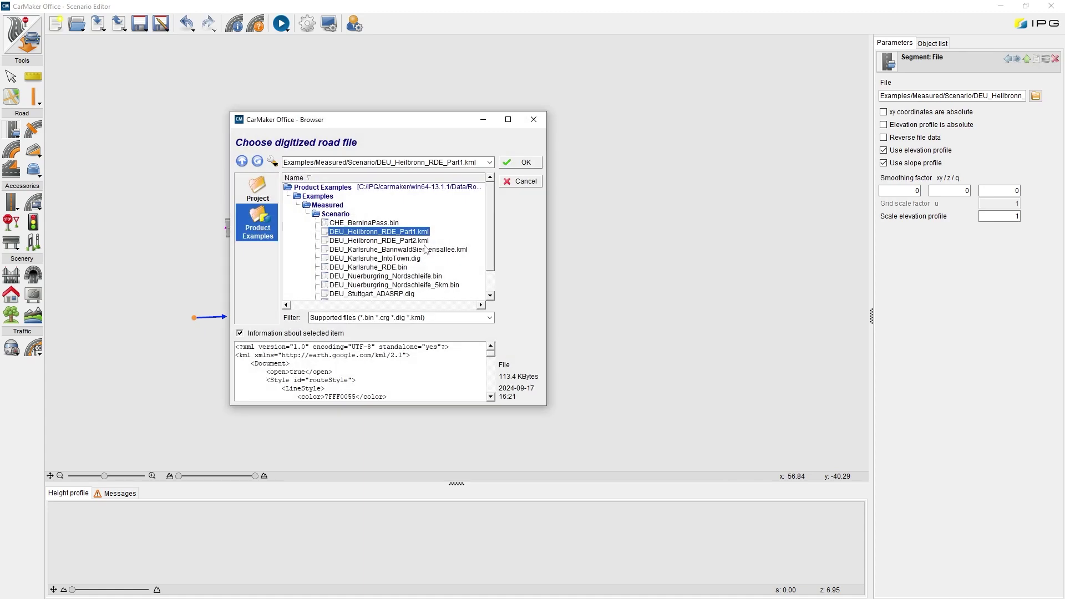
Step: Browse the Project and Product Examples road files, then cancel without choosing one
{"action": "scroll", "coordinate": [426, 249], "scroll_direction": "down", "scroll_amount": 1}
{"action": "scroll", "coordinate": [425, 249], "scroll_direction": "up", "scroll_amount": 1}
{"action": "left_click", "coordinate": [264, 194]}
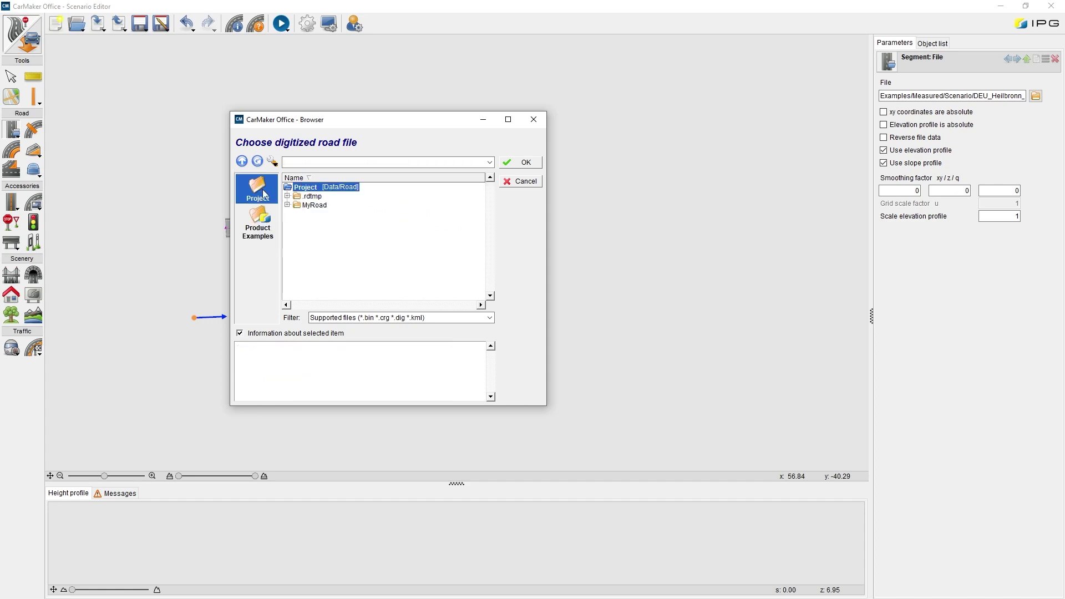
{"action": "left_click", "coordinate": [263, 229]}
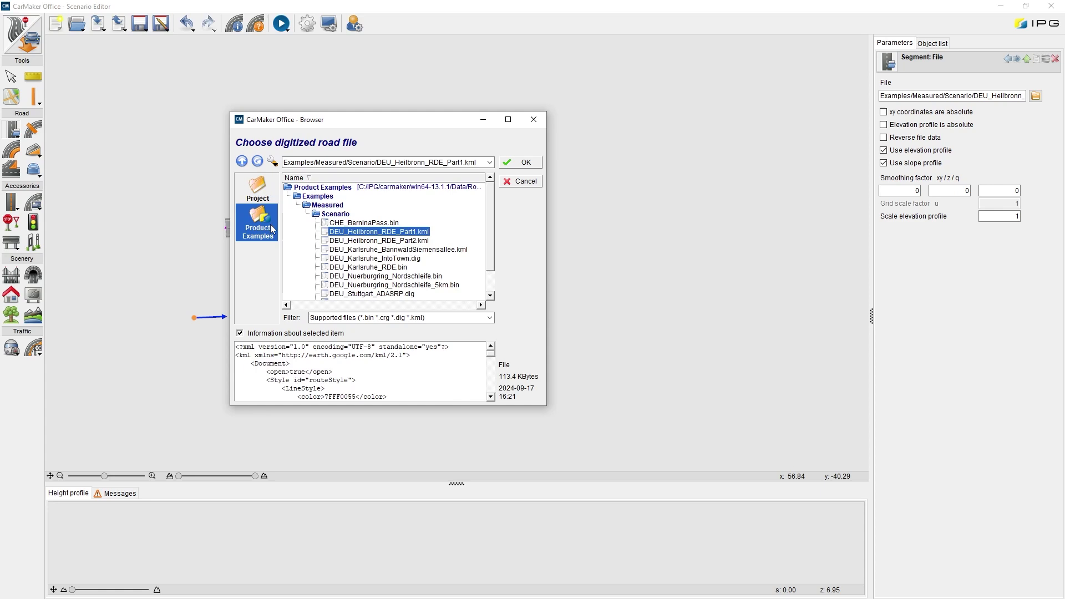
{"action": "left_click", "coordinate": [514, 182]}
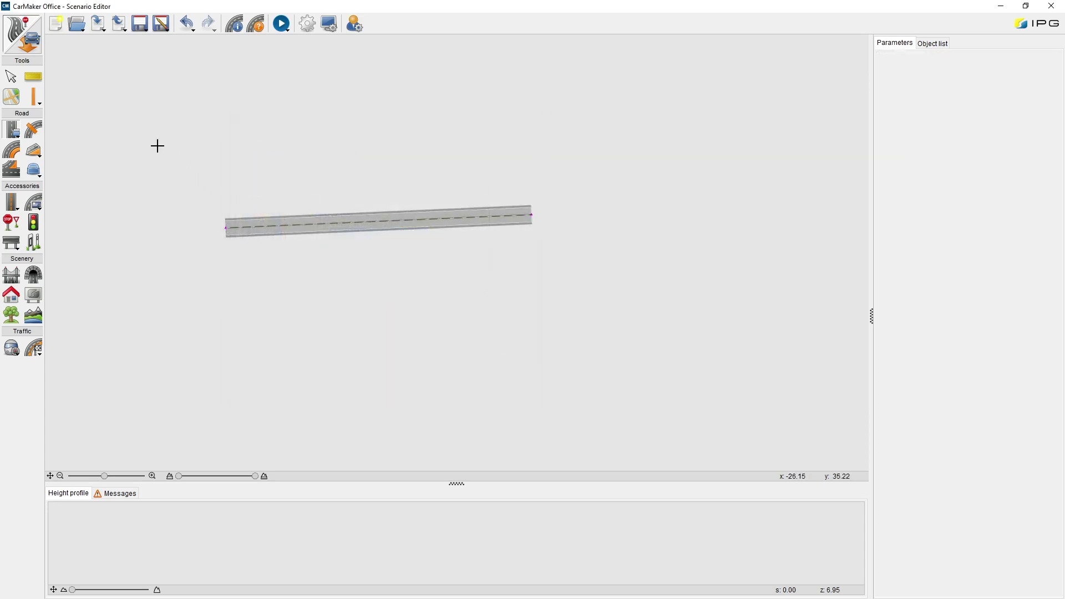
{"action": "left_click", "coordinate": [11, 76]}
{"action": "left_click", "coordinate": [120, 27]}
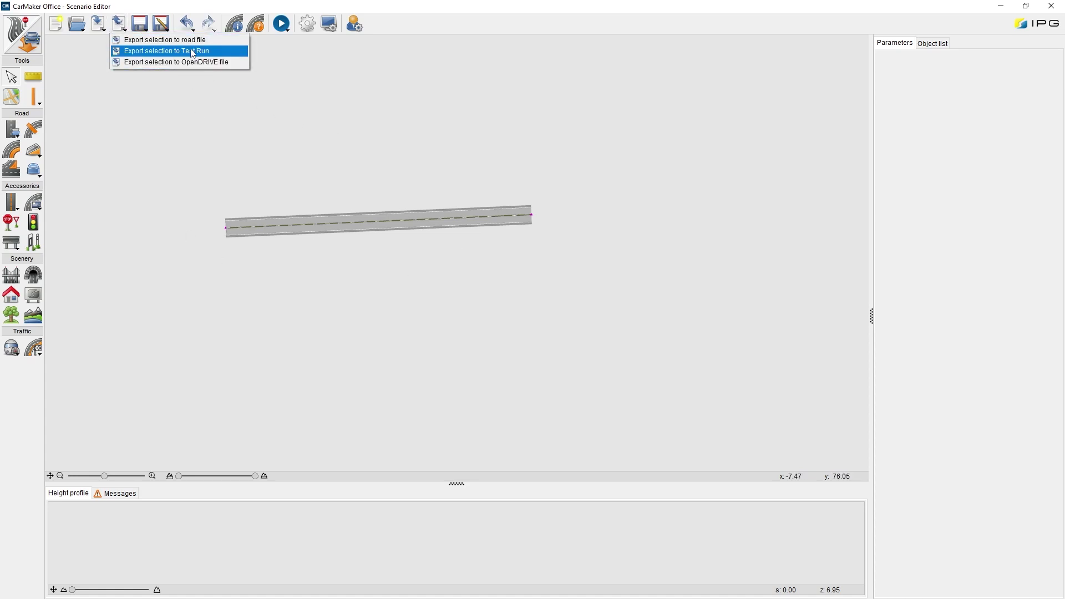
{"action": "left_click", "coordinate": [184, 41]}
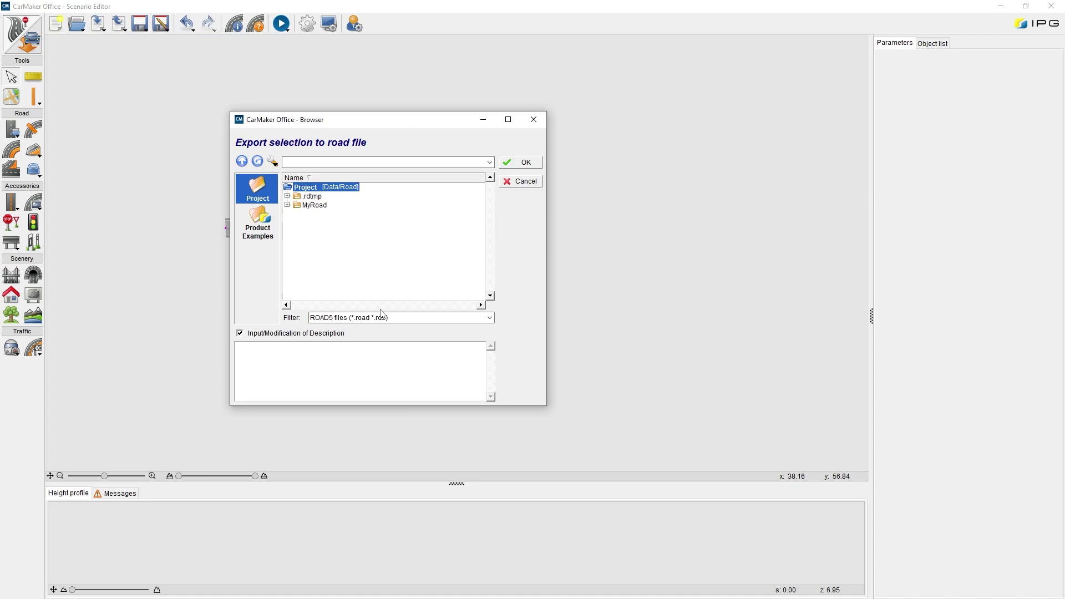
{"action": "left_click", "coordinate": [516, 182]}
{"action": "left_click", "coordinate": [118, 29]}
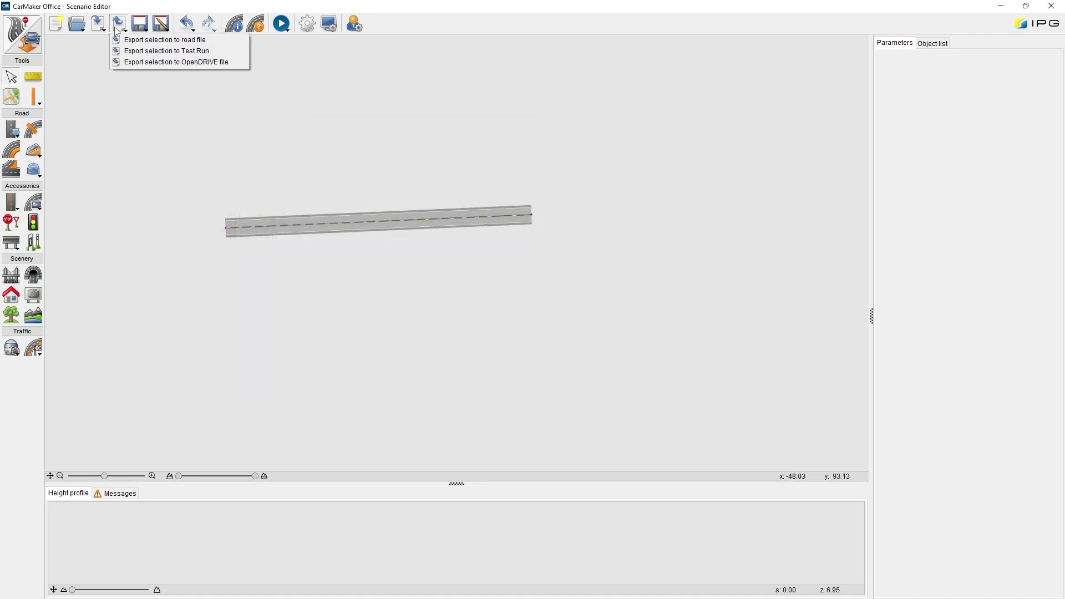
{"action": "left_click", "coordinate": [171, 61]}
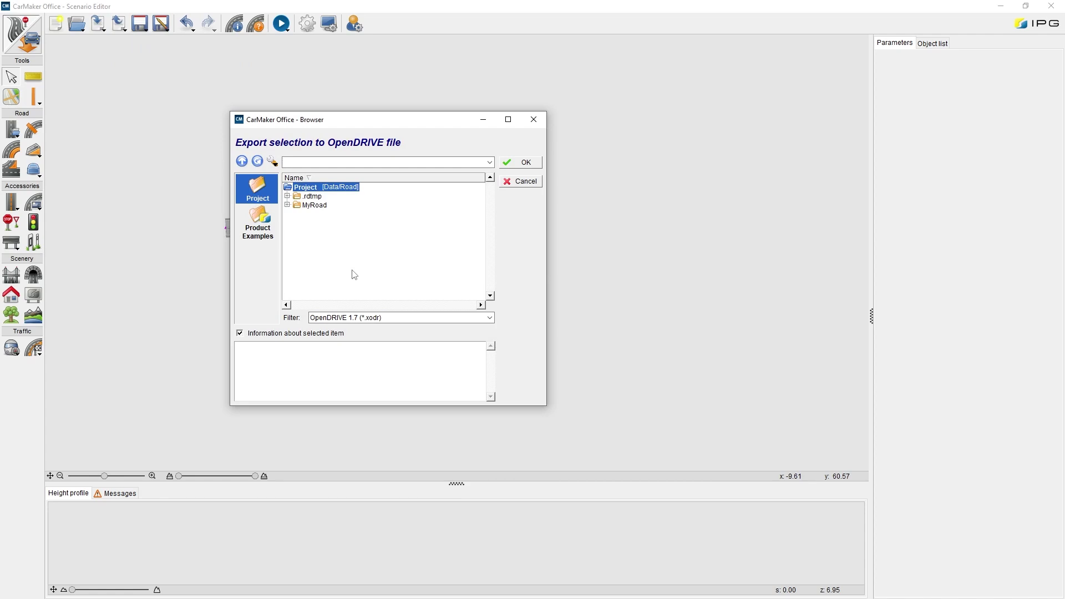
{"action": "left_click", "coordinate": [423, 324]}
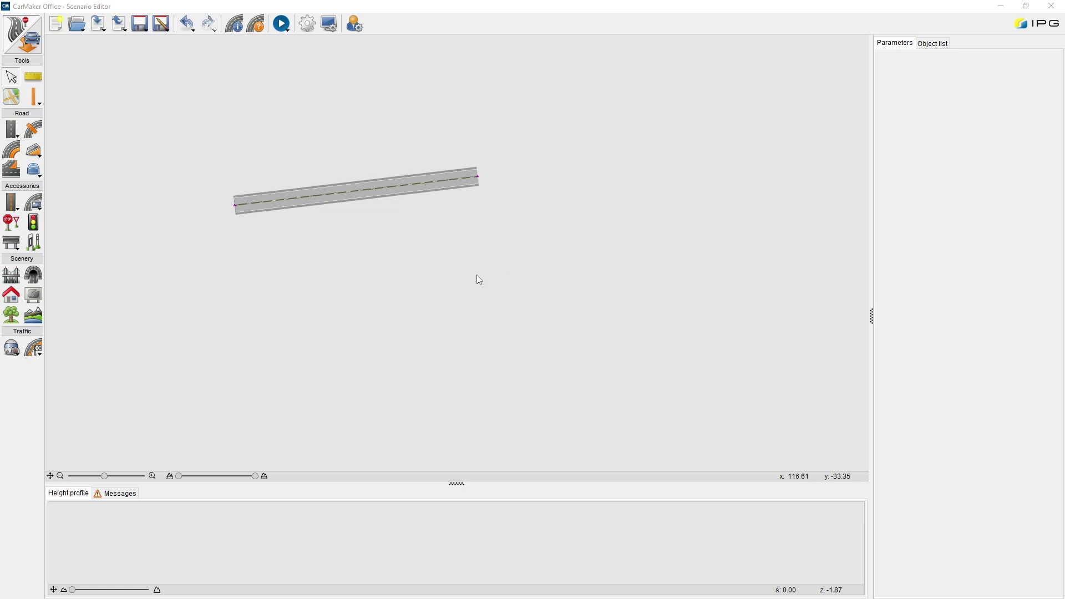
Step: Create a New scenario and confirm discarding the unsaved 147 m road
{"action": "left_click", "coordinate": [56, 23]}
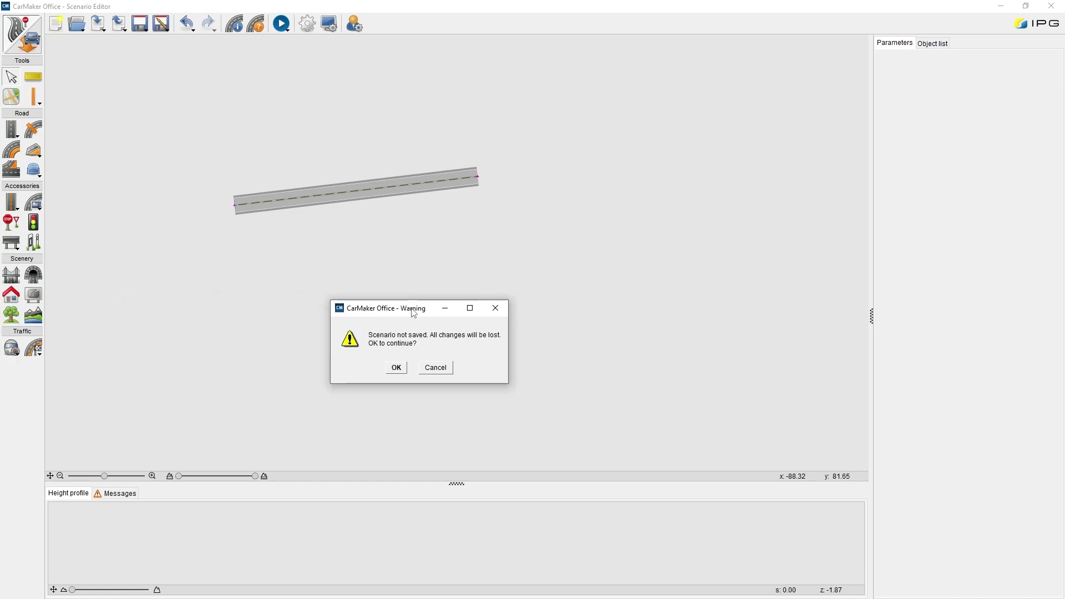
{"action": "left_click", "coordinate": [400, 369]}
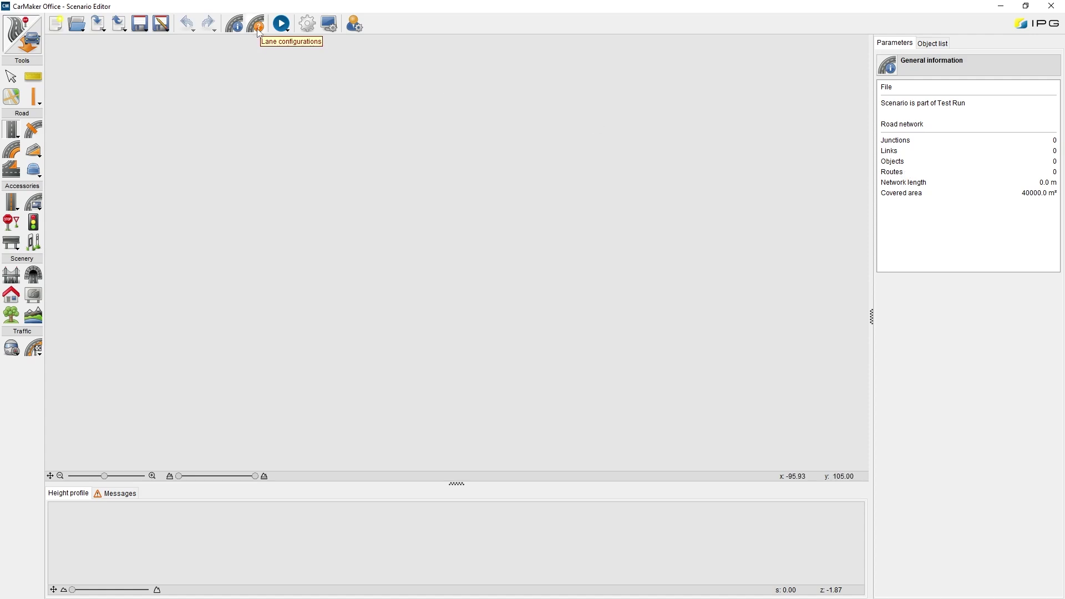
Step: Import the DEU_EKA1_Autobahn_RQ31 lane configuration and draw a 147.294 m straight road with it
{"action": "left_click", "coordinate": [257, 25]}
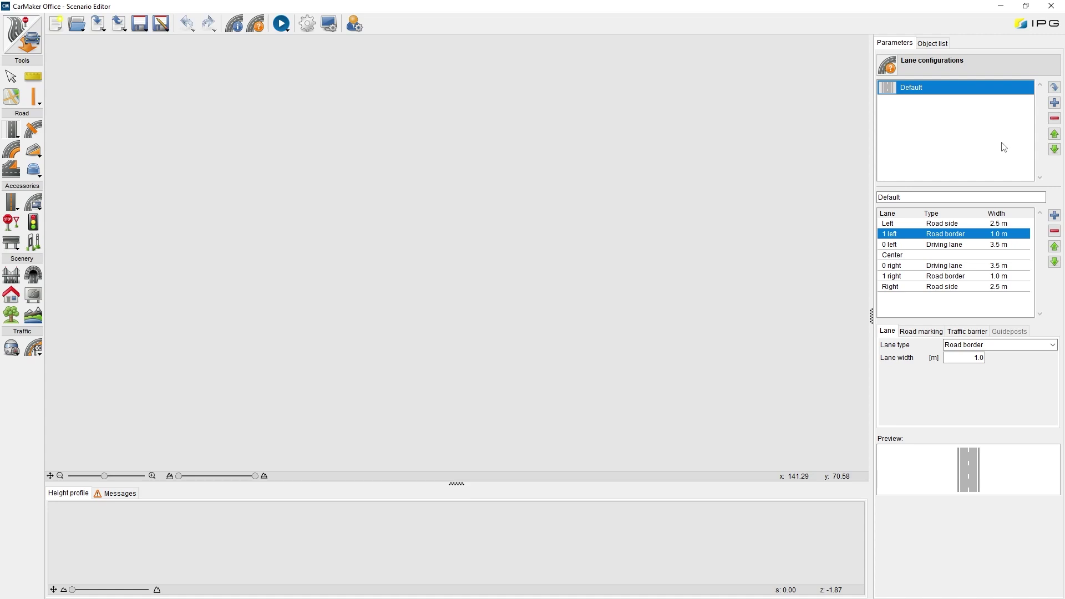
{"action": "left_click", "coordinate": [1053, 87]}
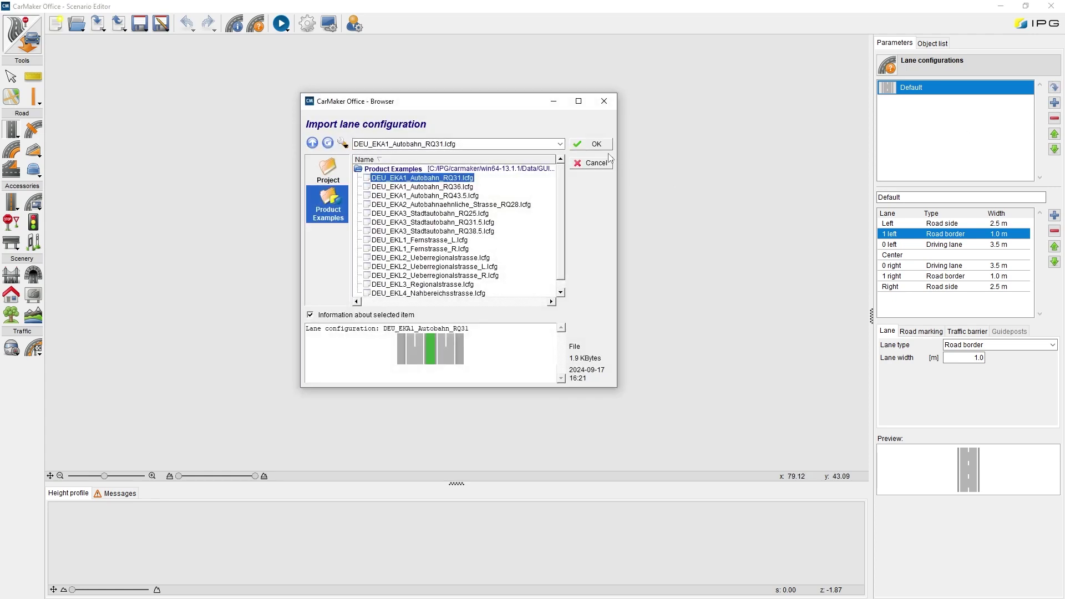
{"action": "left_click", "coordinate": [595, 145]}
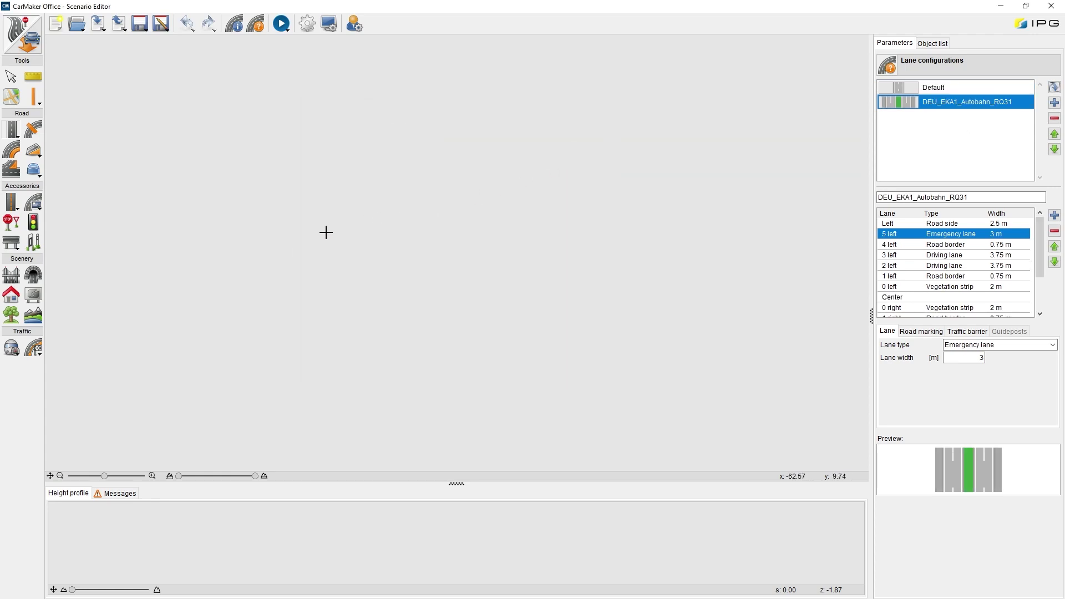
{"action": "left_click", "coordinate": [296, 250]}
{"action": "left_click", "coordinate": [603, 250]}
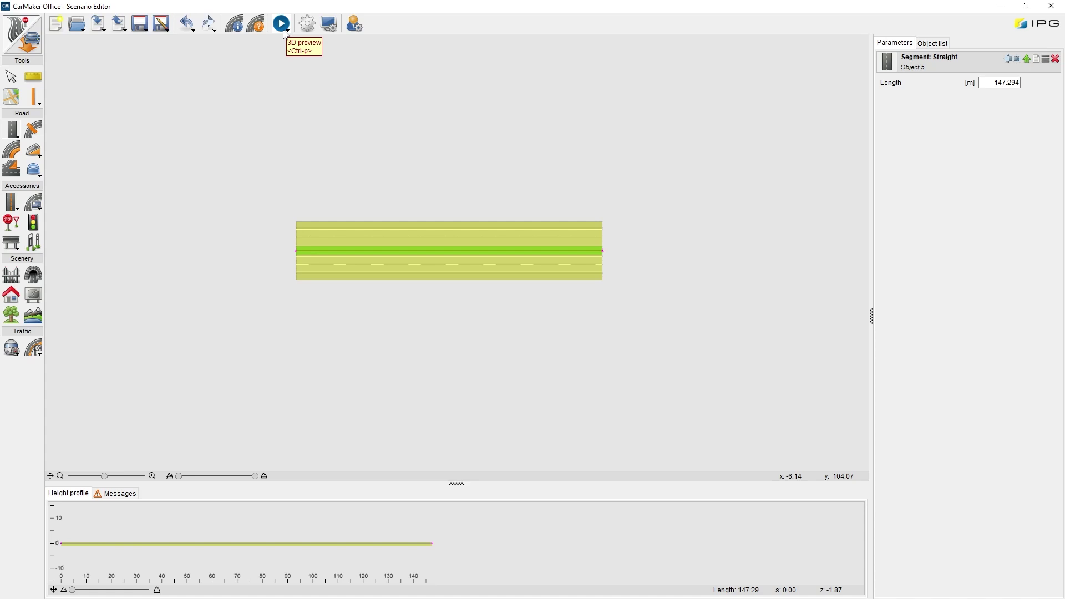
Step: Show the static scenario and view visibility settings, and set Movie NX as 3D preview application
{"action": "left_click", "coordinate": [306, 25]}
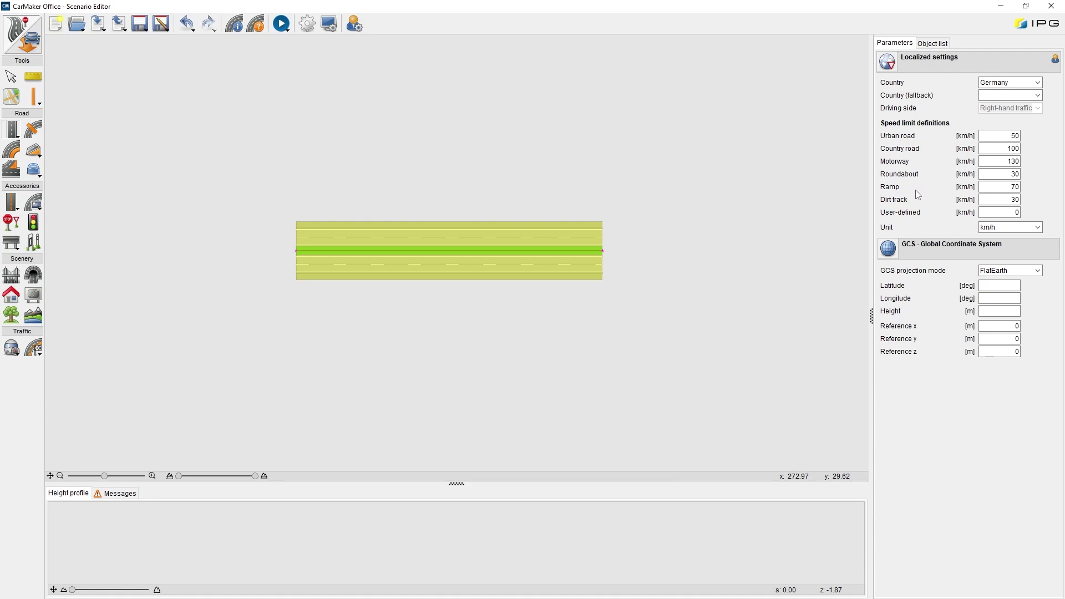
{"action": "left_click", "coordinate": [331, 25]}
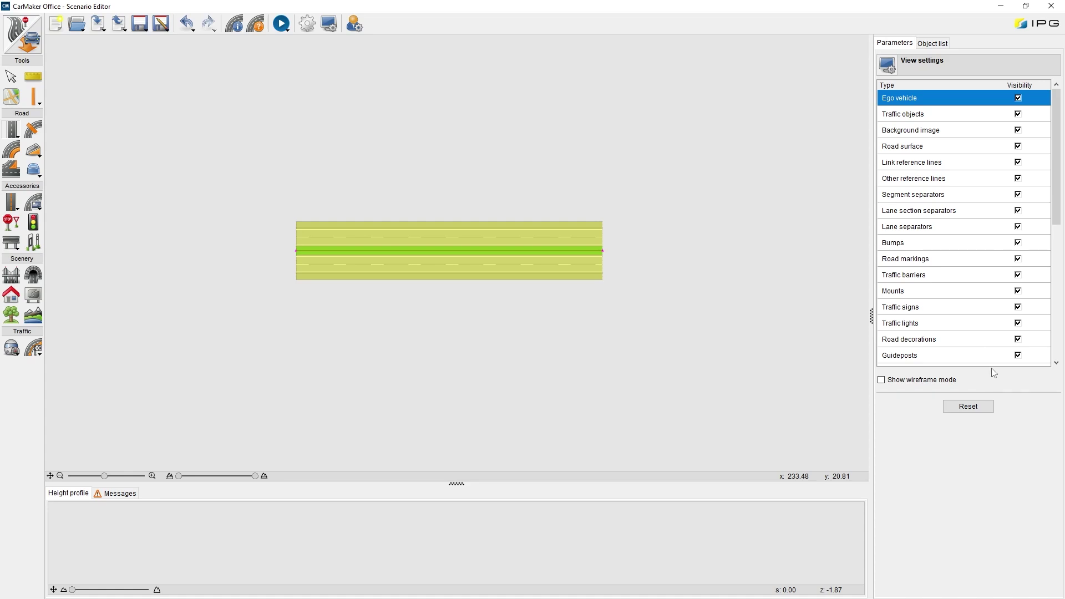
{"action": "left_click", "coordinate": [358, 25]}
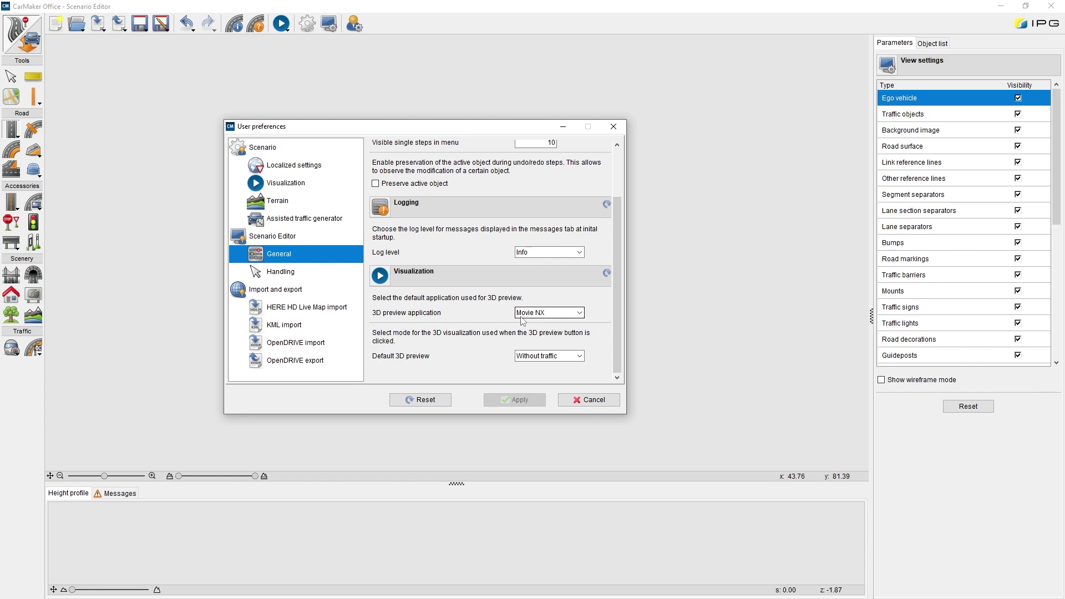
{"action": "left_click", "coordinate": [579, 313]}
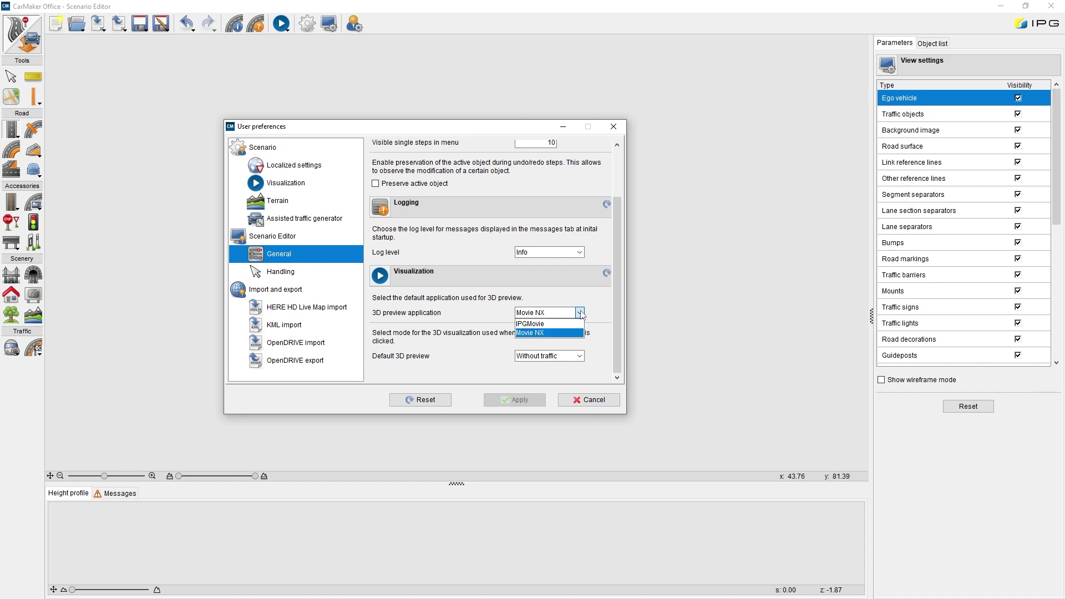
{"action": "left_click", "coordinate": [537, 333]}
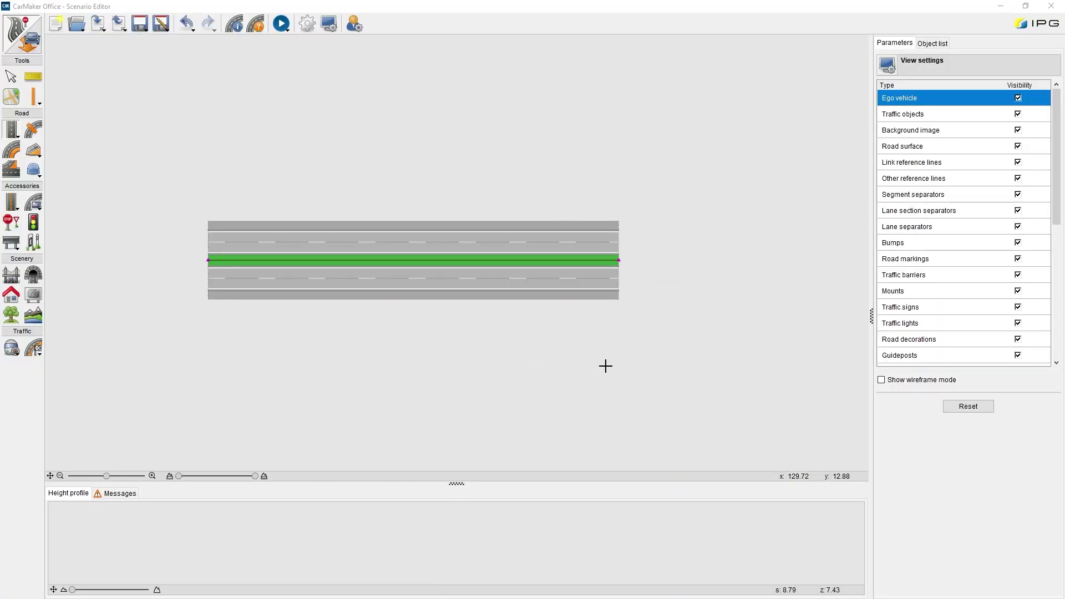
{"action": "left_click", "coordinate": [11, 75]}
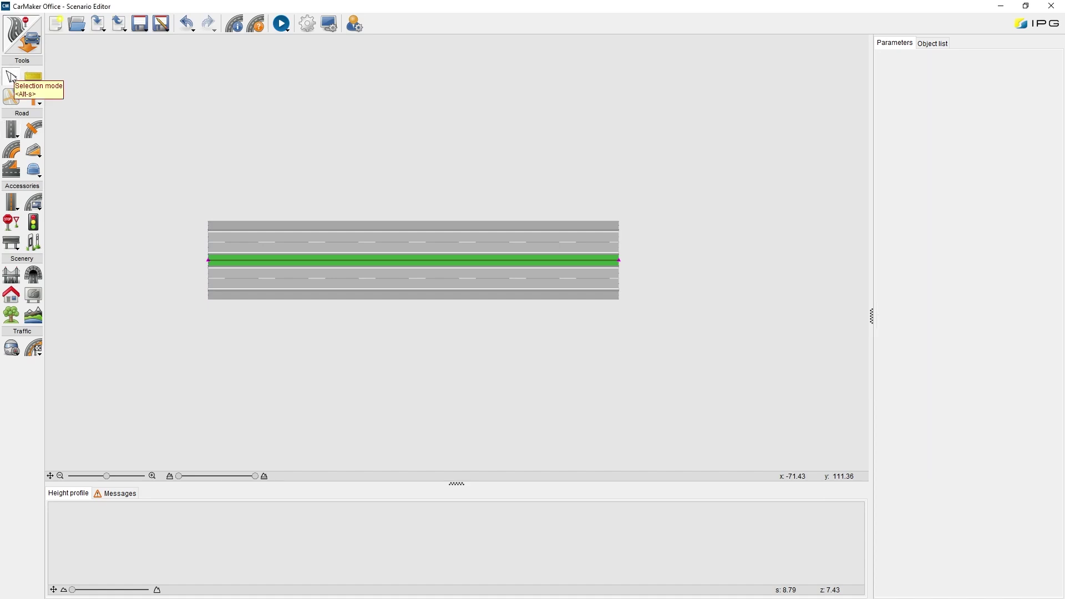
{"action": "left_click", "coordinate": [443, 279]}
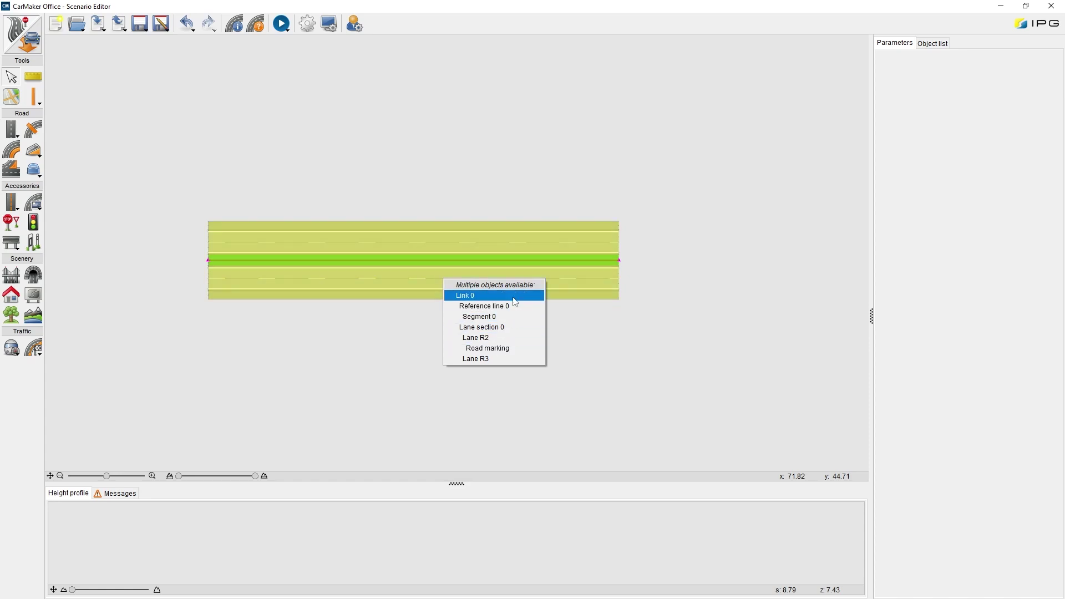
{"action": "left_click", "coordinate": [505, 360]}
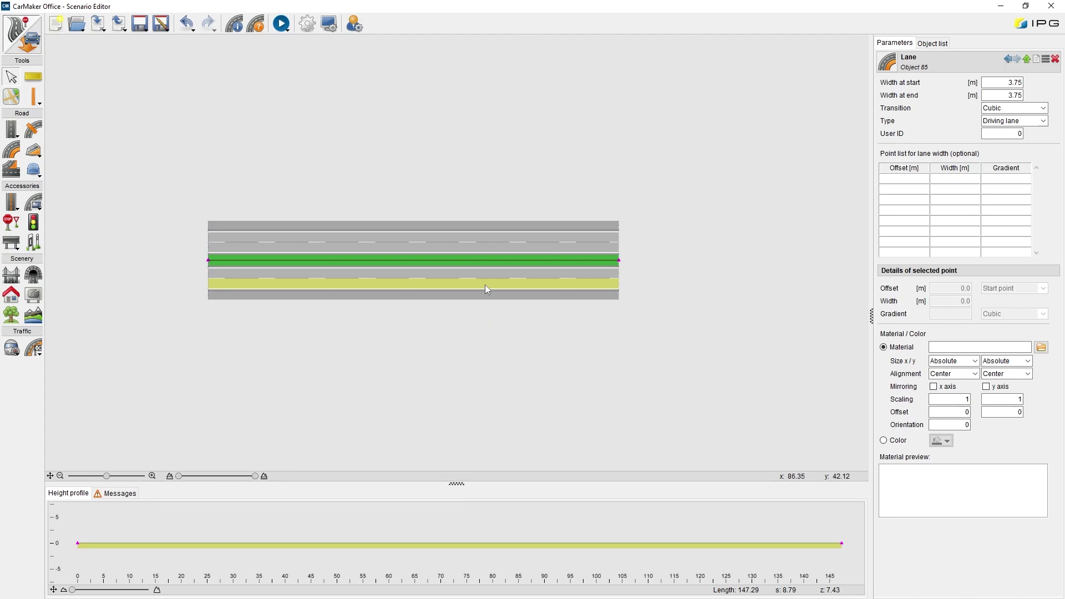
{"action": "left_click", "coordinate": [36, 78]}
{"action": "left_click", "coordinate": [299, 278]}
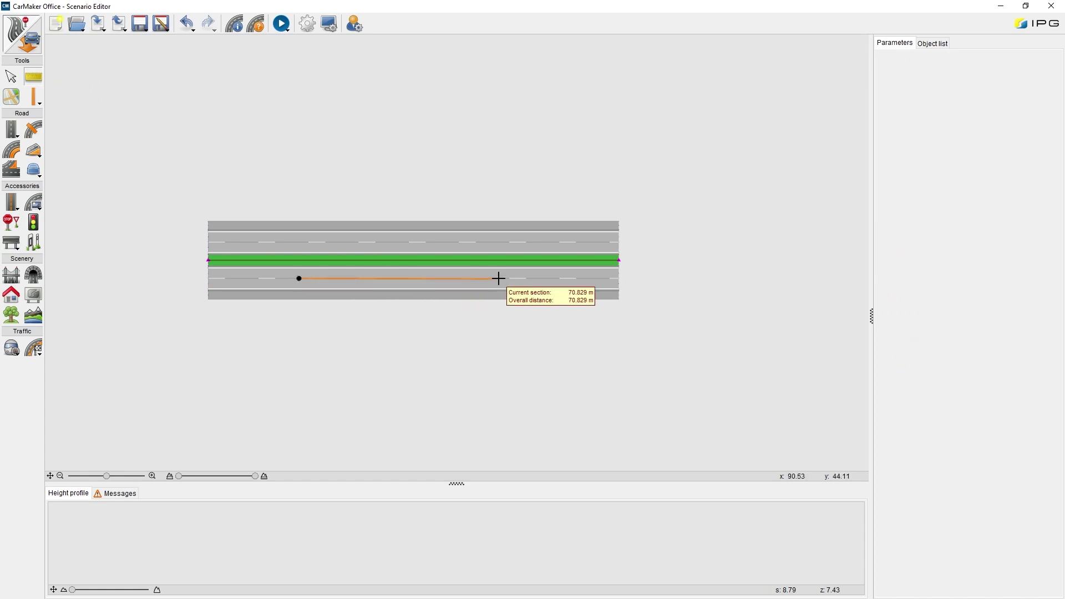
{"action": "left_click", "coordinate": [530, 278]}
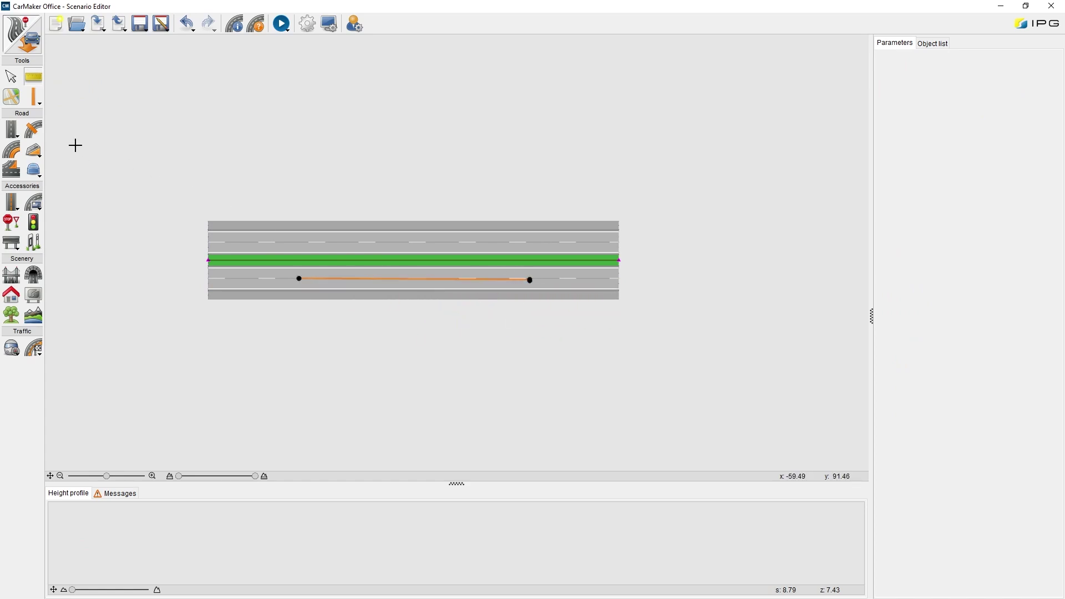
{"action": "left_click", "coordinate": [12, 97]}
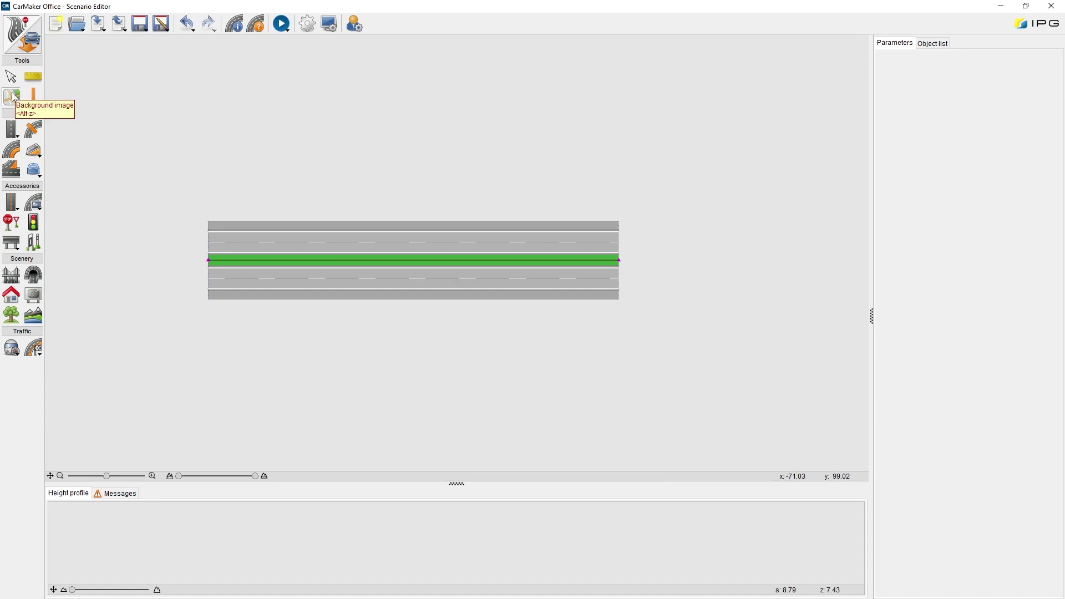
{"action": "left_click", "coordinate": [16, 130]}
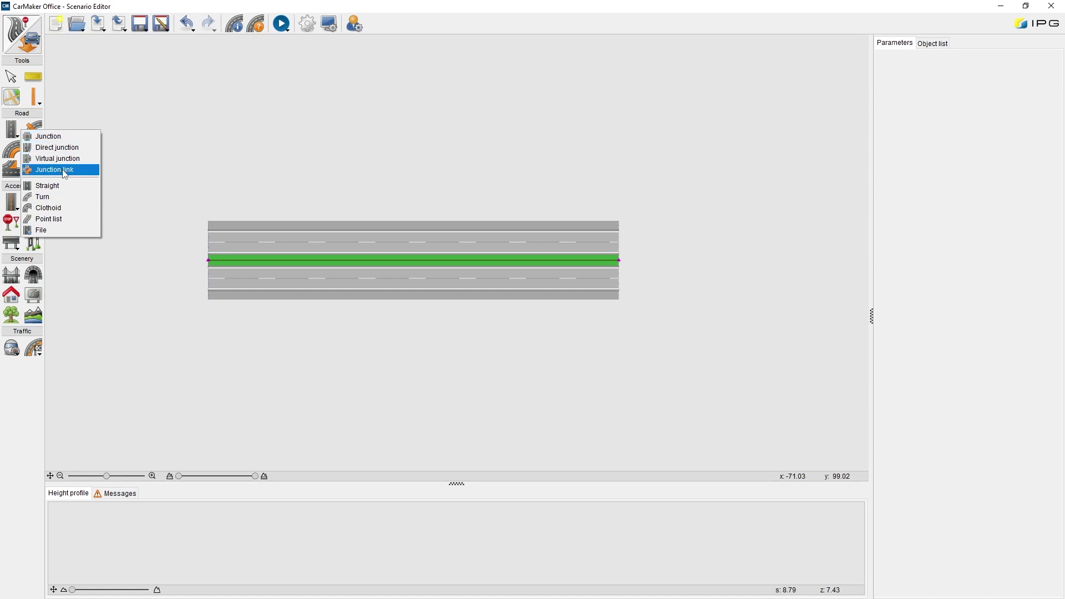
{"action": "left_click", "coordinate": [138, 159]}
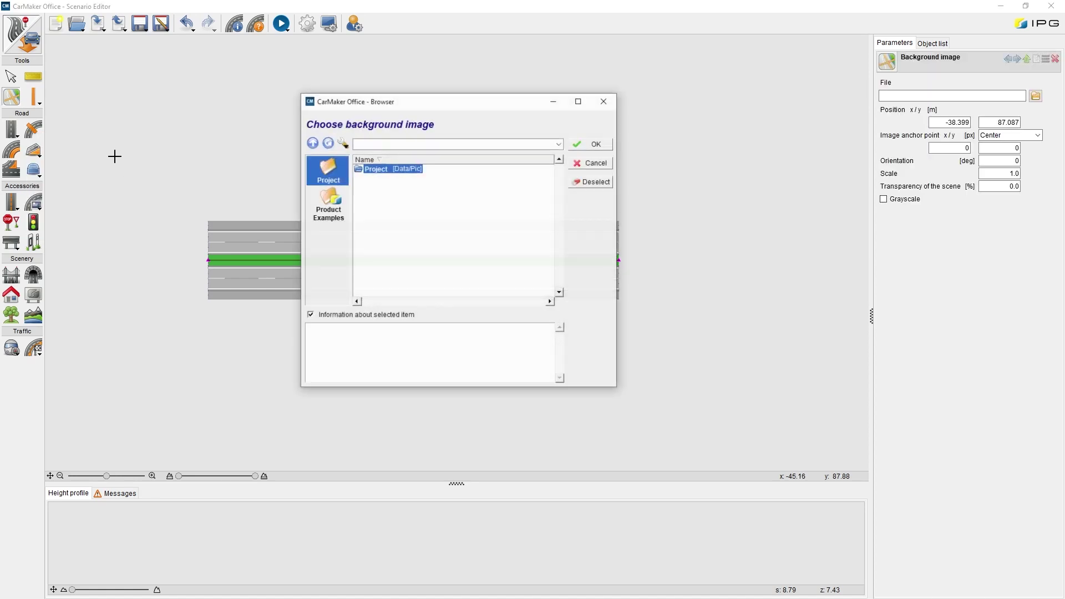
{"action": "left_click", "coordinate": [591, 163]}
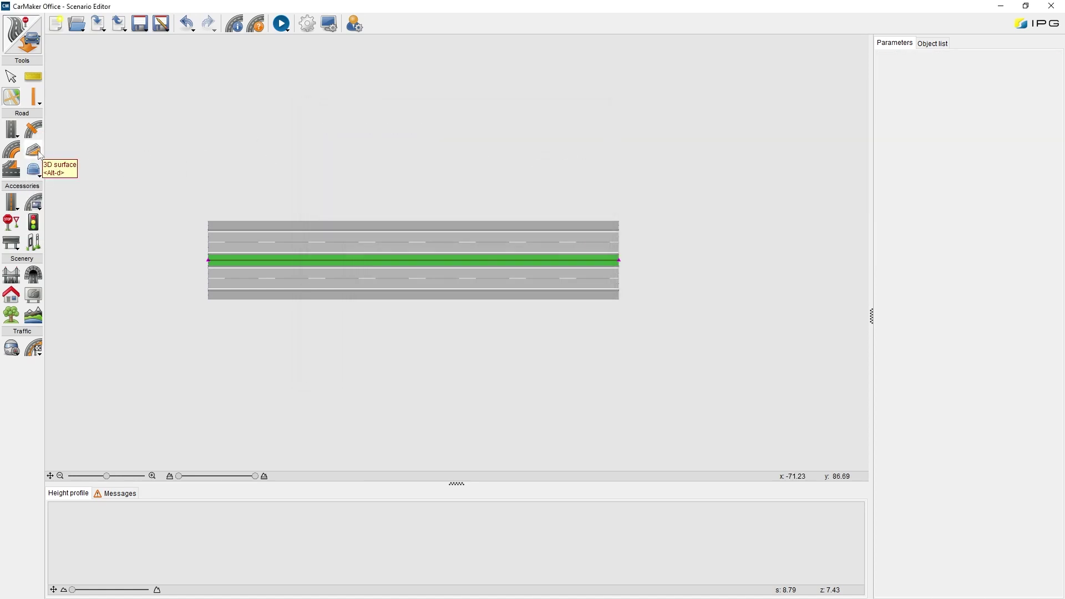